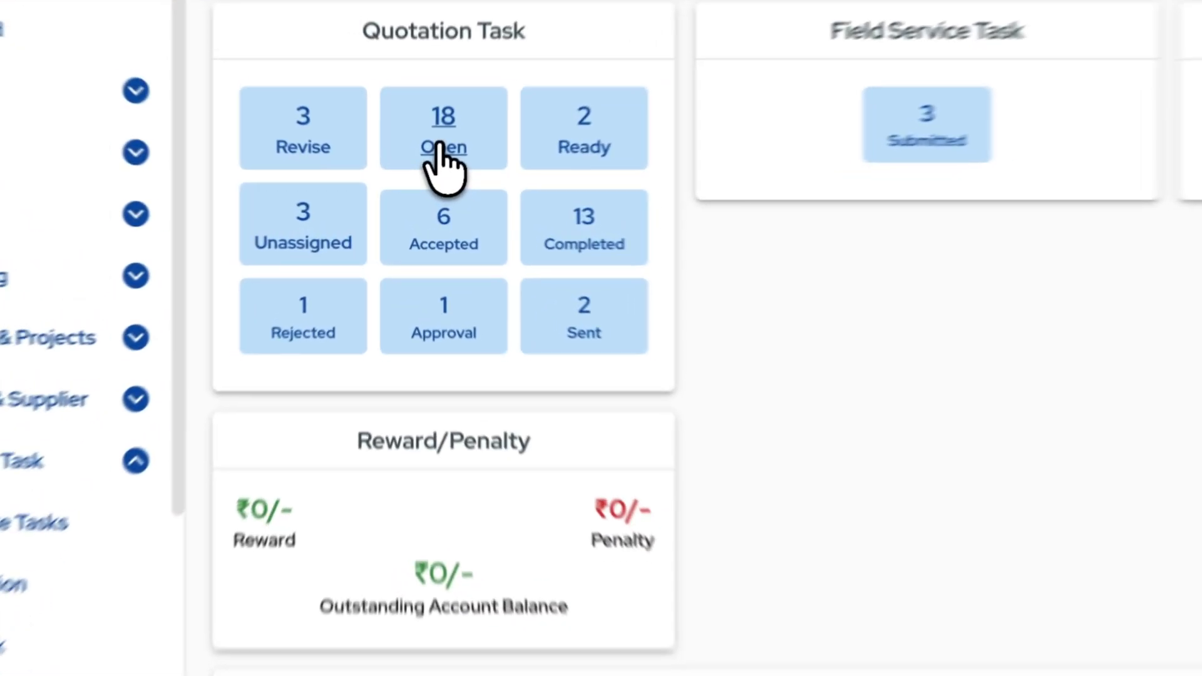
# Open the Test Quotation task and post 'Send details @' in its chat, mentioning the dispatch handler
pyautogui.click(427, 181)
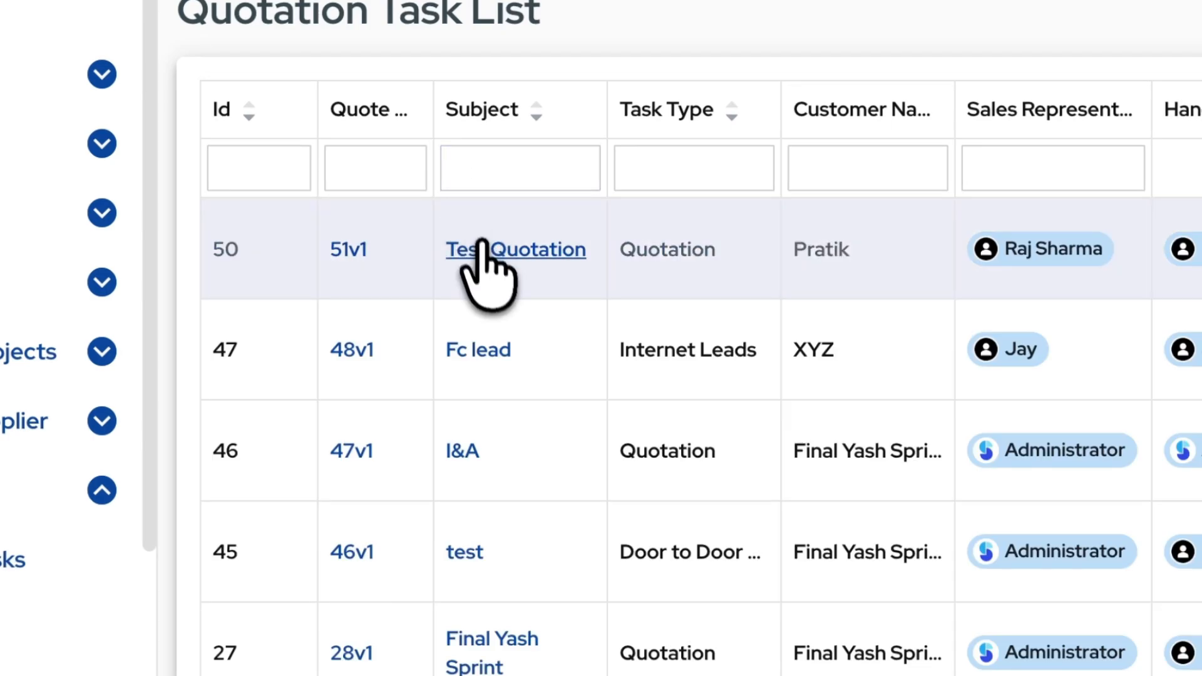
pyautogui.click(482, 249)
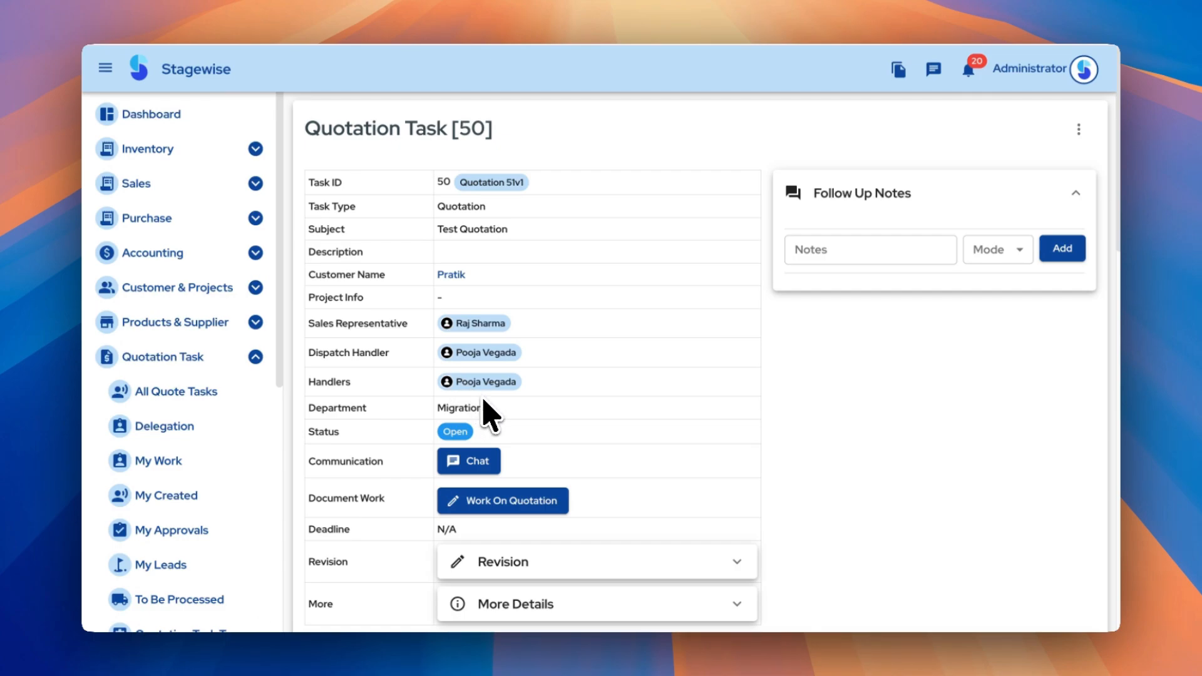
pyautogui.click(480, 463)
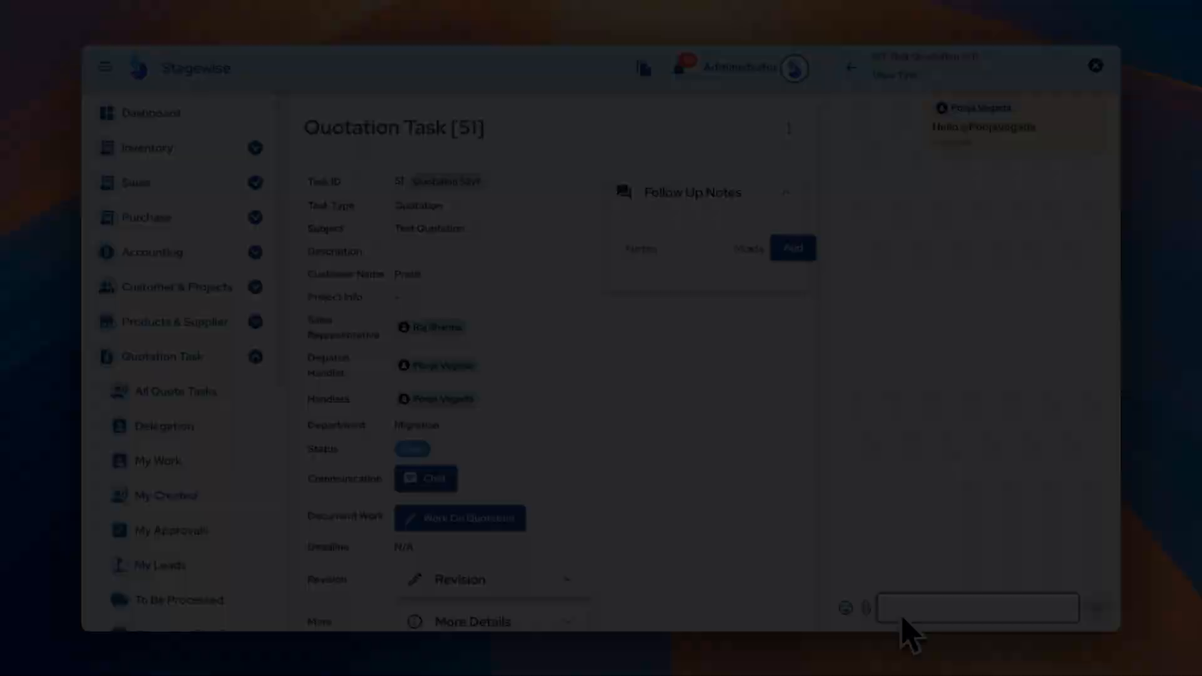
pyautogui.write('Send details @')
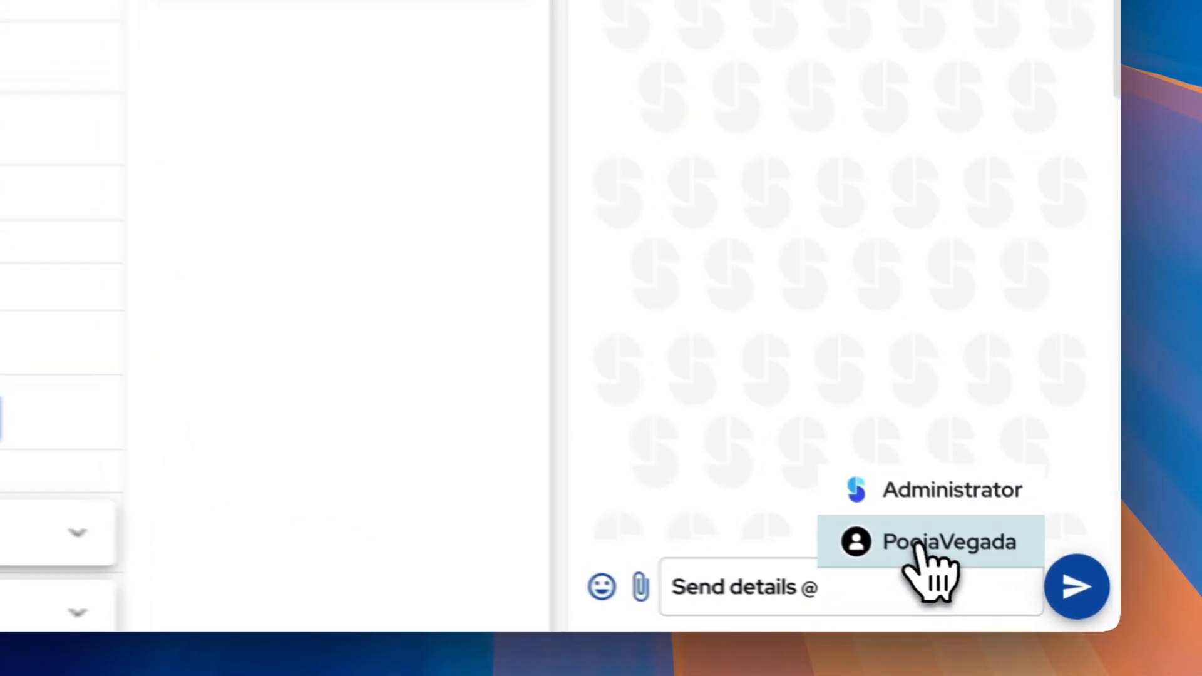
pyautogui.click(1002, 580)
pyautogui.click(1066, 591)
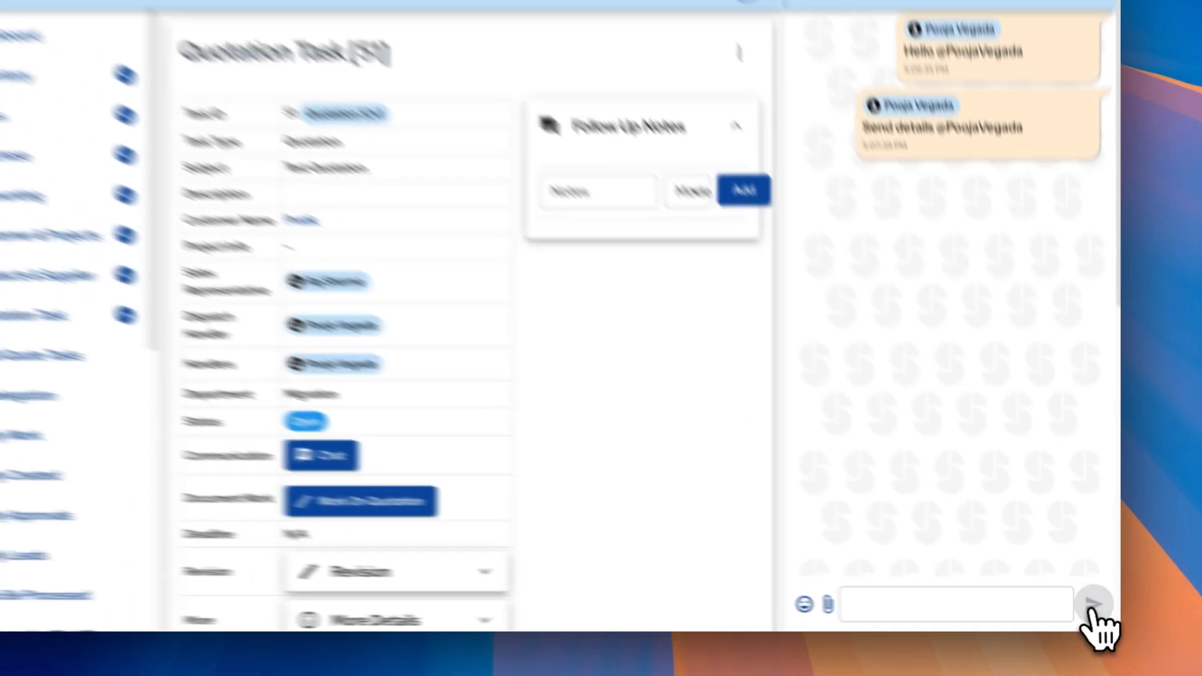
pyautogui.click(724, 389)
pyautogui.scroll(-2, 725, 388)
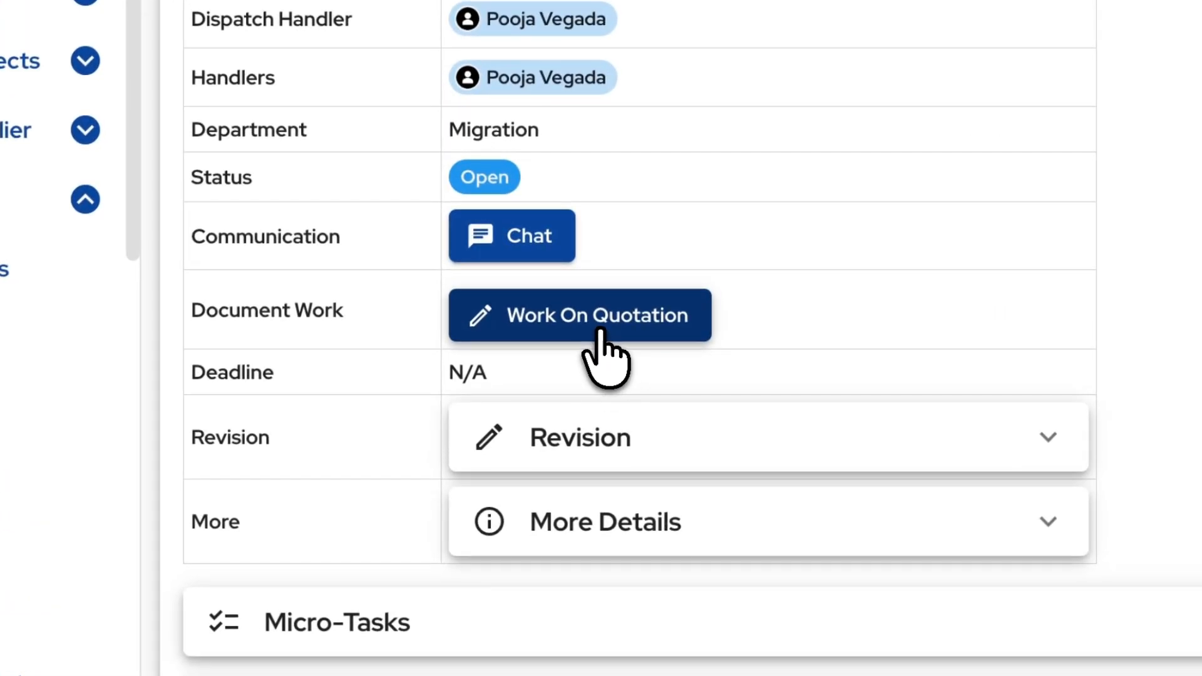
# Open quotation 51v1 for editing and add a label item row titled 'Heading'
pyautogui.click(599, 332)
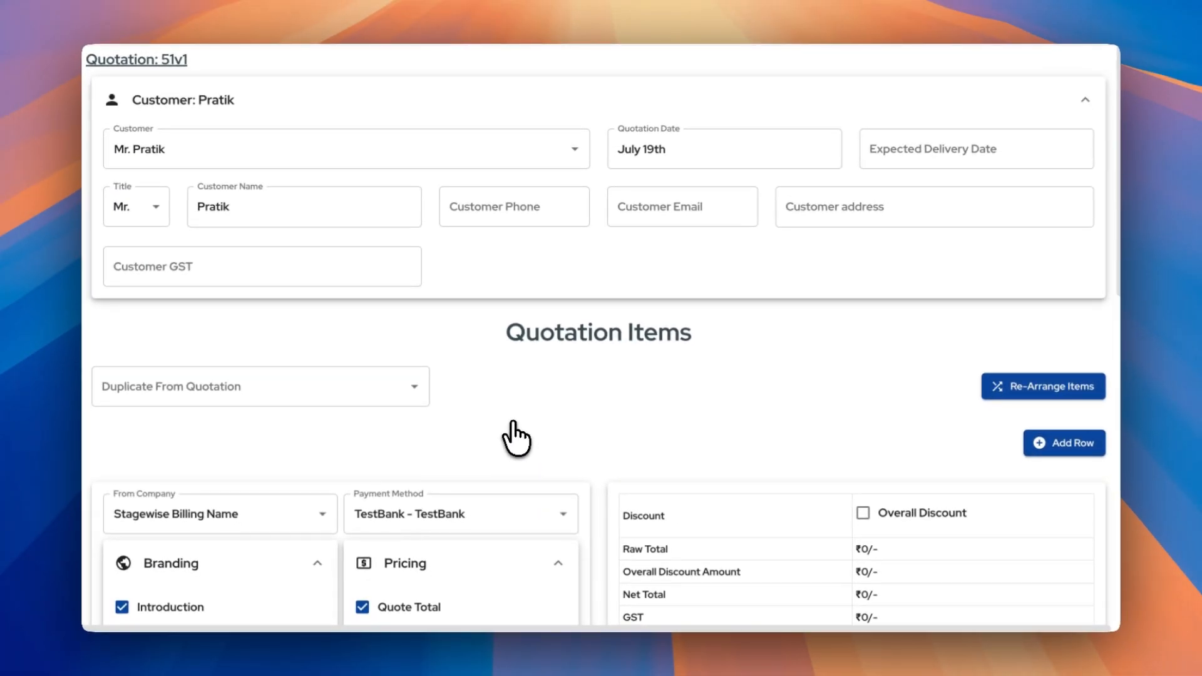
pyautogui.scroll(-2, 516, 438)
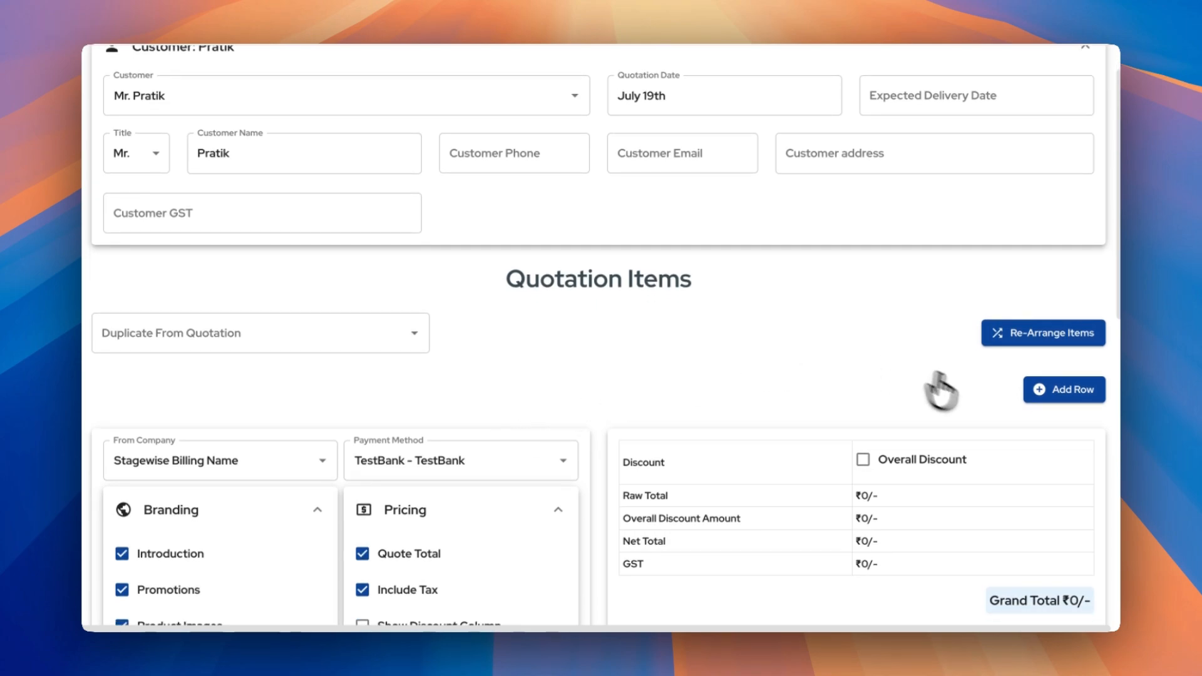
pyautogui.click(1042, 393)
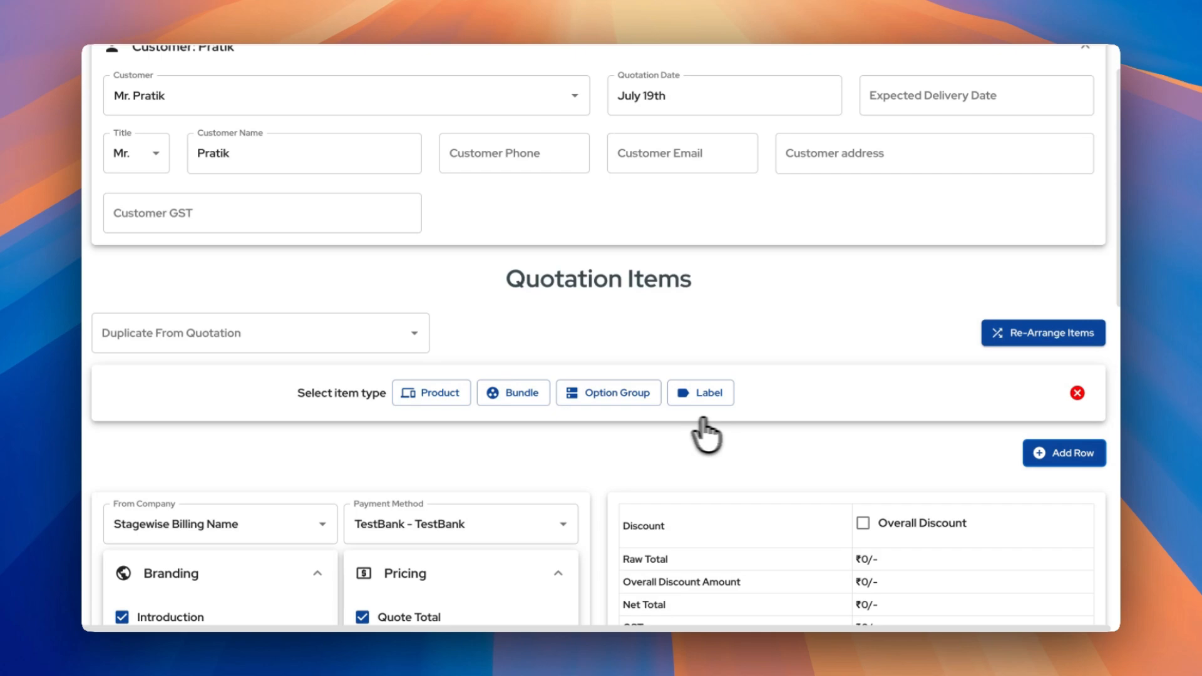
pyautogui.scroll(-1, 346, 425)
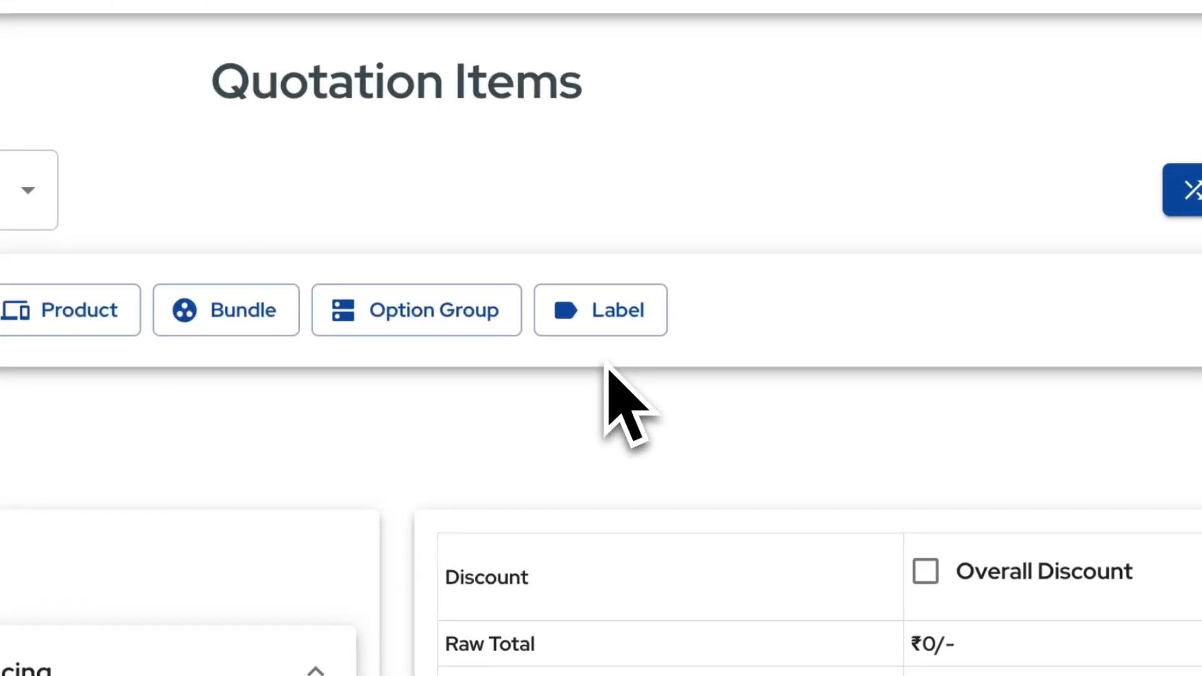
pyautogui.click(601, 321)
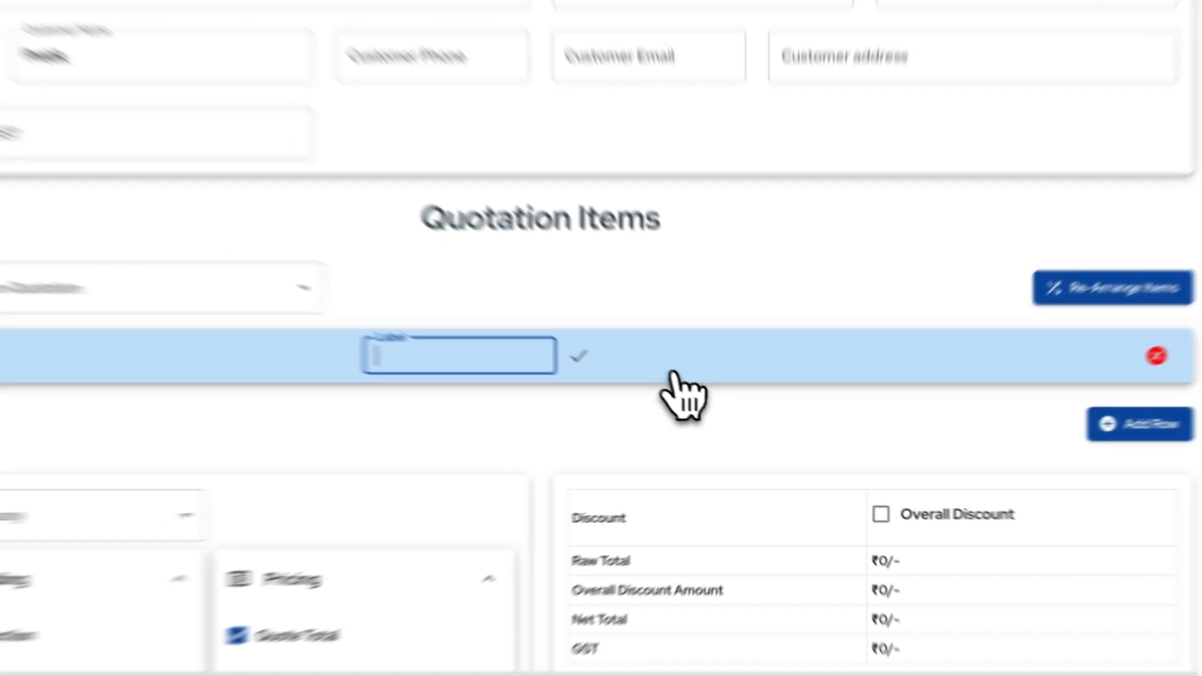
pyautogui.write('Heading')
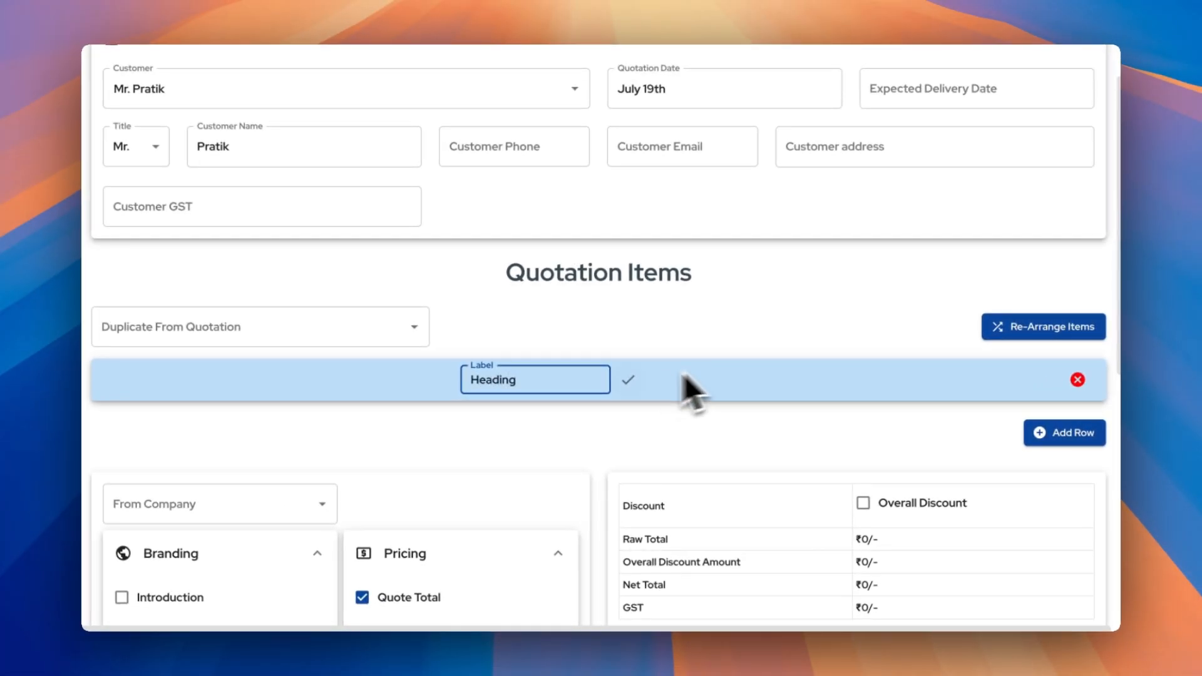
pyautogui.click(632, 381)
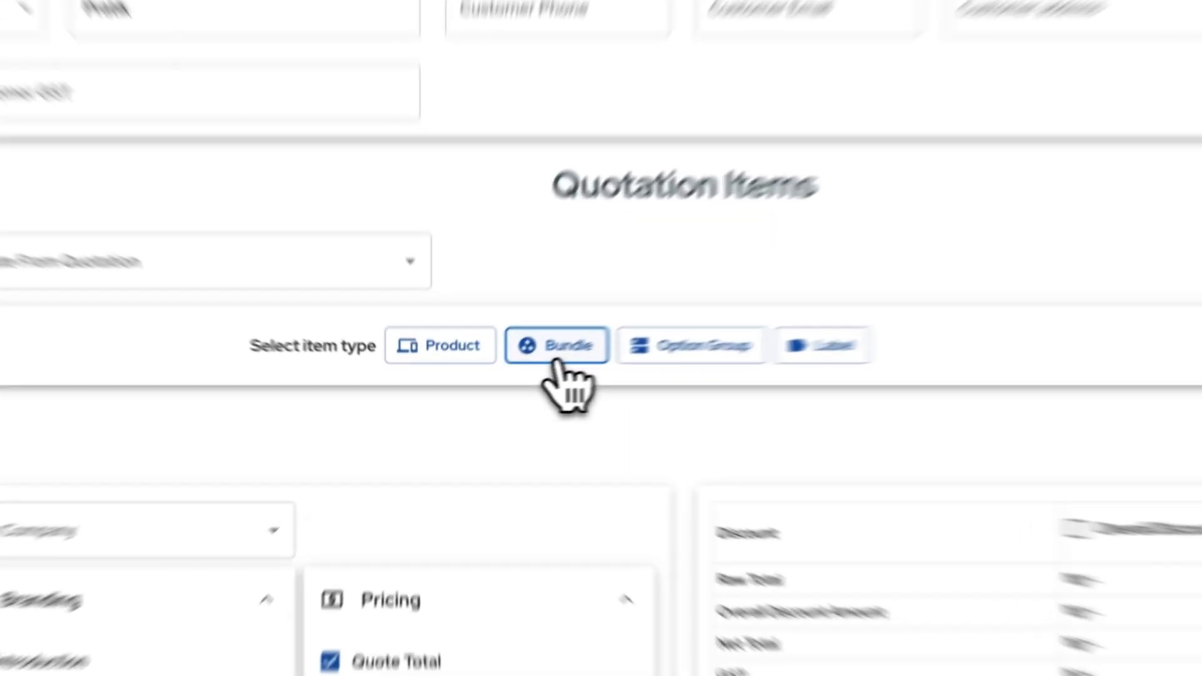
# Add the Curtains bundle with Motorized Curtain Set with Remote (80kg) as its second product, totalling ₹42,600/-
pyautogui.click(511, 380)
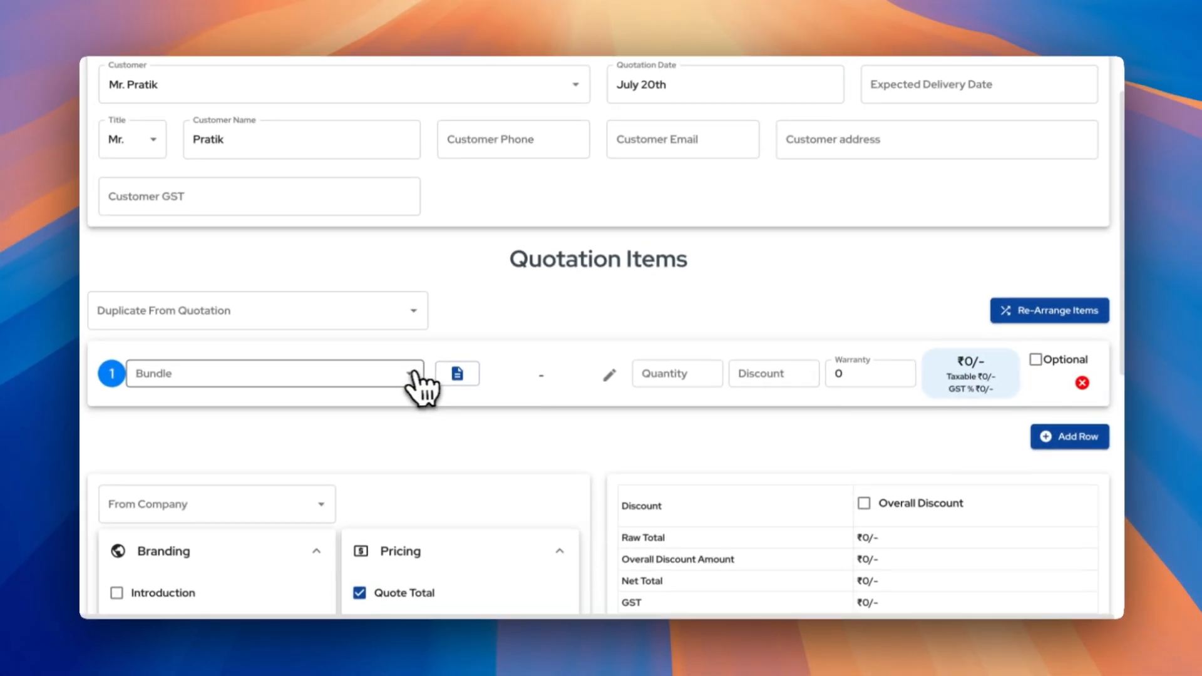
pyautogui.click(412, 375)
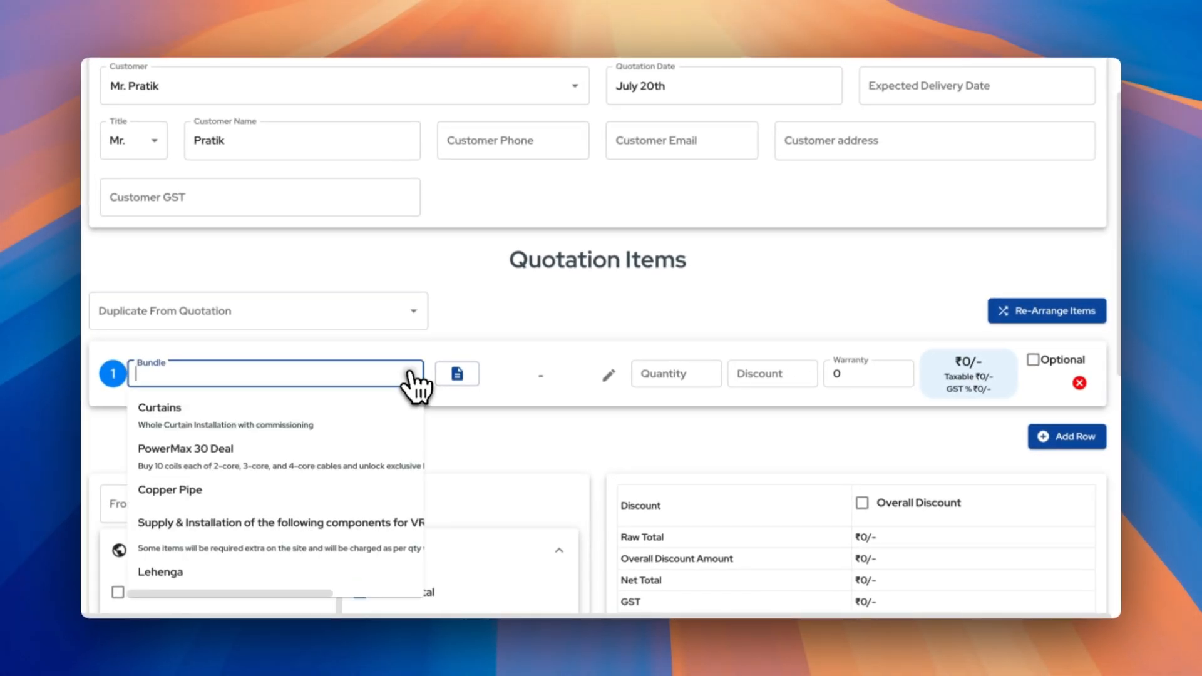
pyautogui.click(353, 406)
pyautogui.click(446, 394)
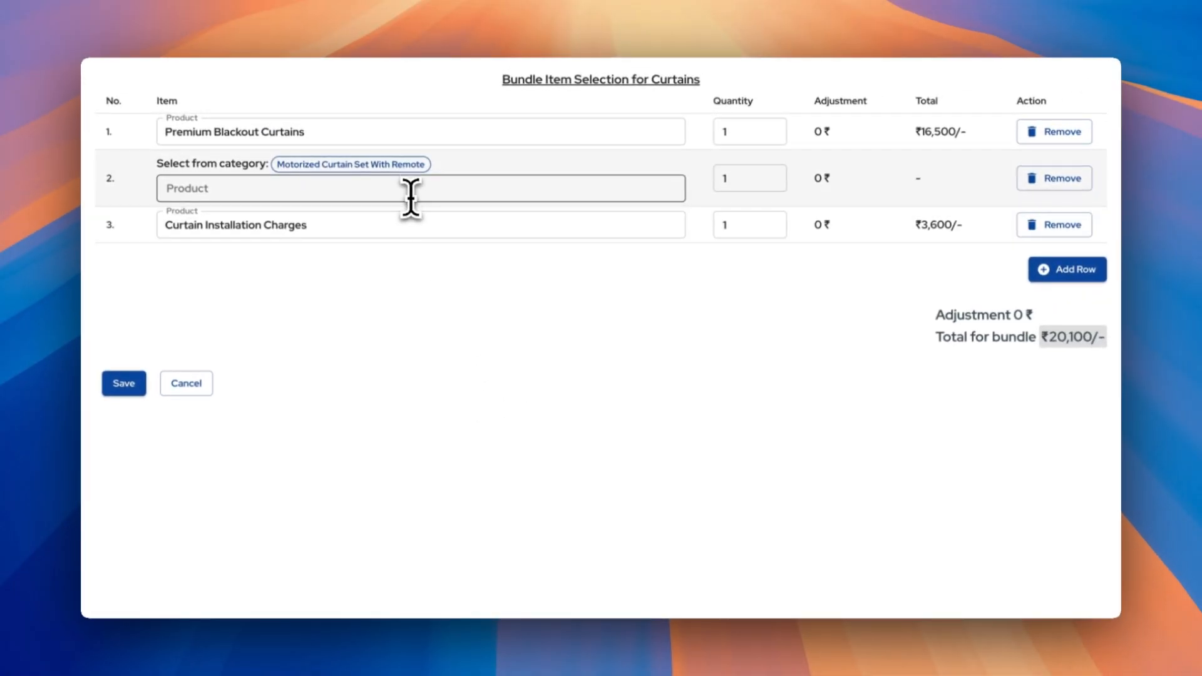
pyautogui.click(410, 195)
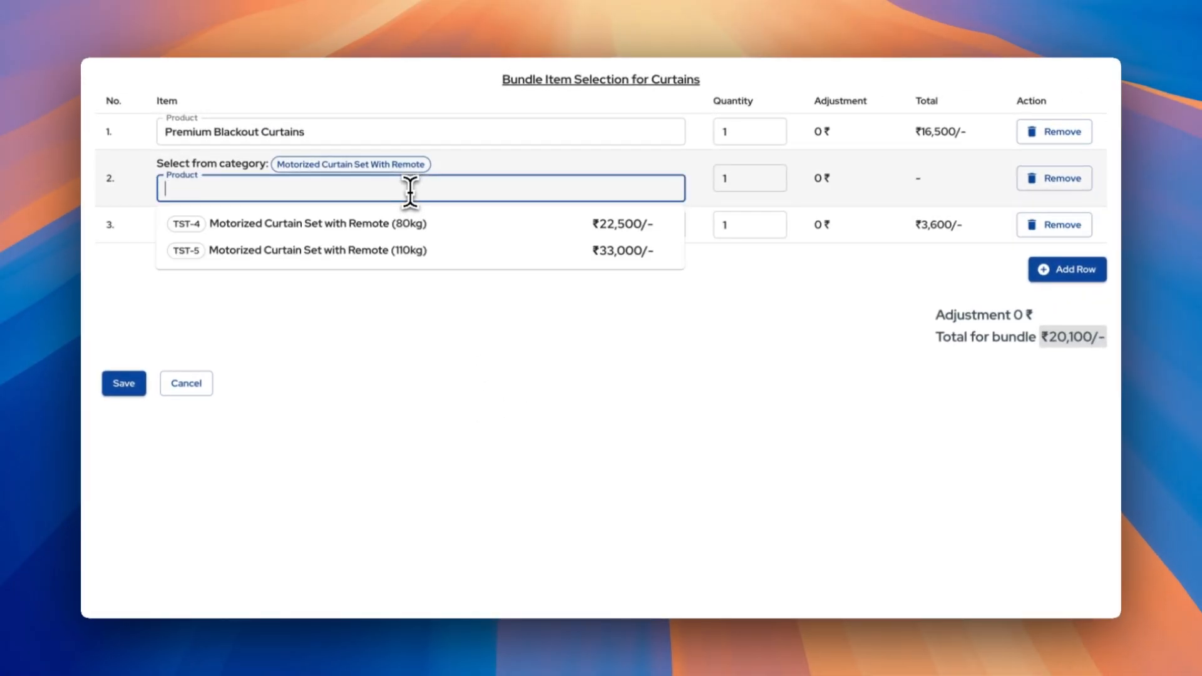
pyautogui.click(408, 224)
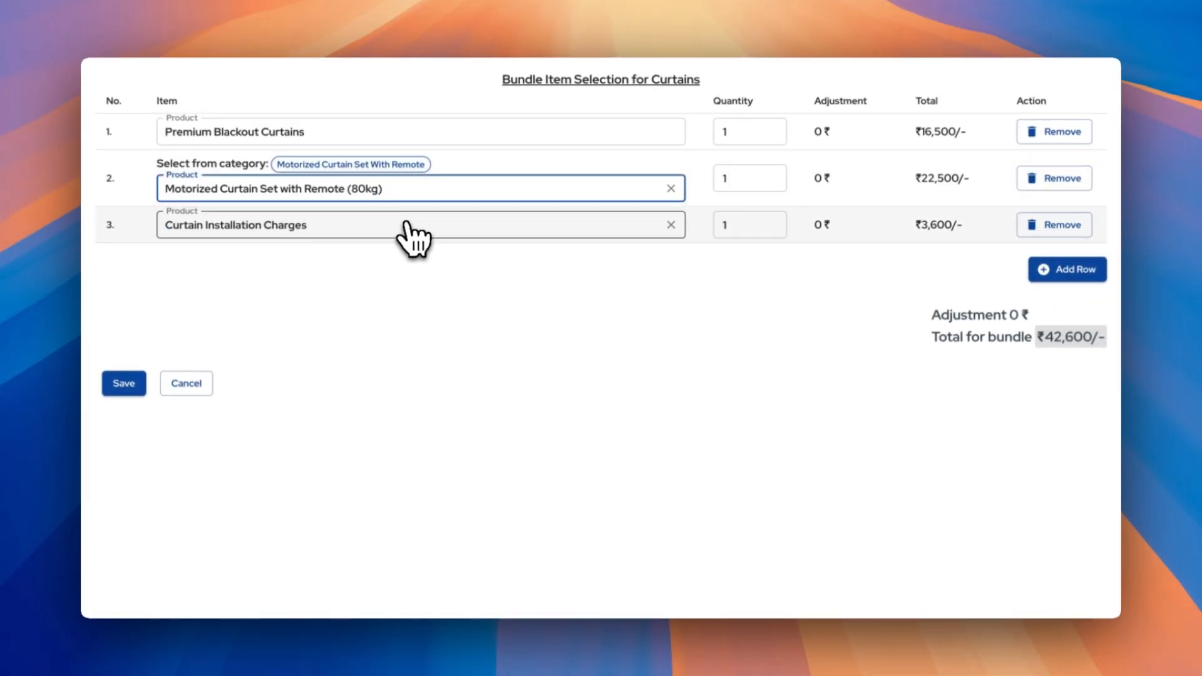
pyautogui.click(125, 385)
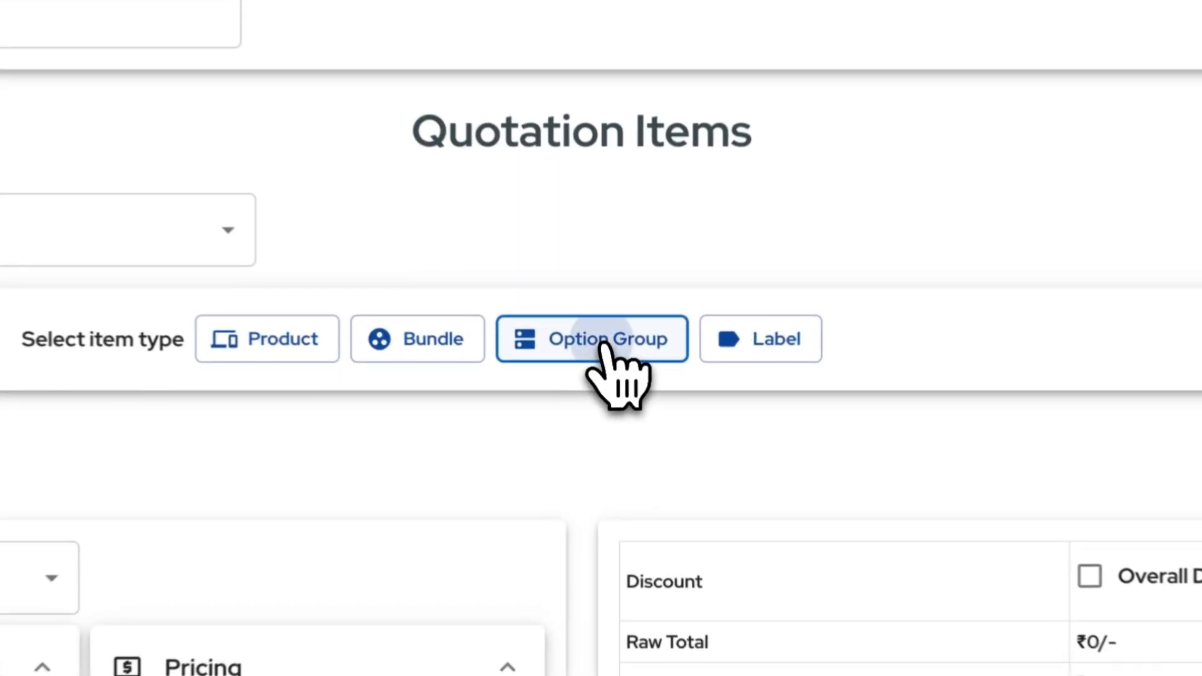
# Add an option group with Option A and Option B, marking only Option B 'Use in total'
pyautogui.click(613, 389)
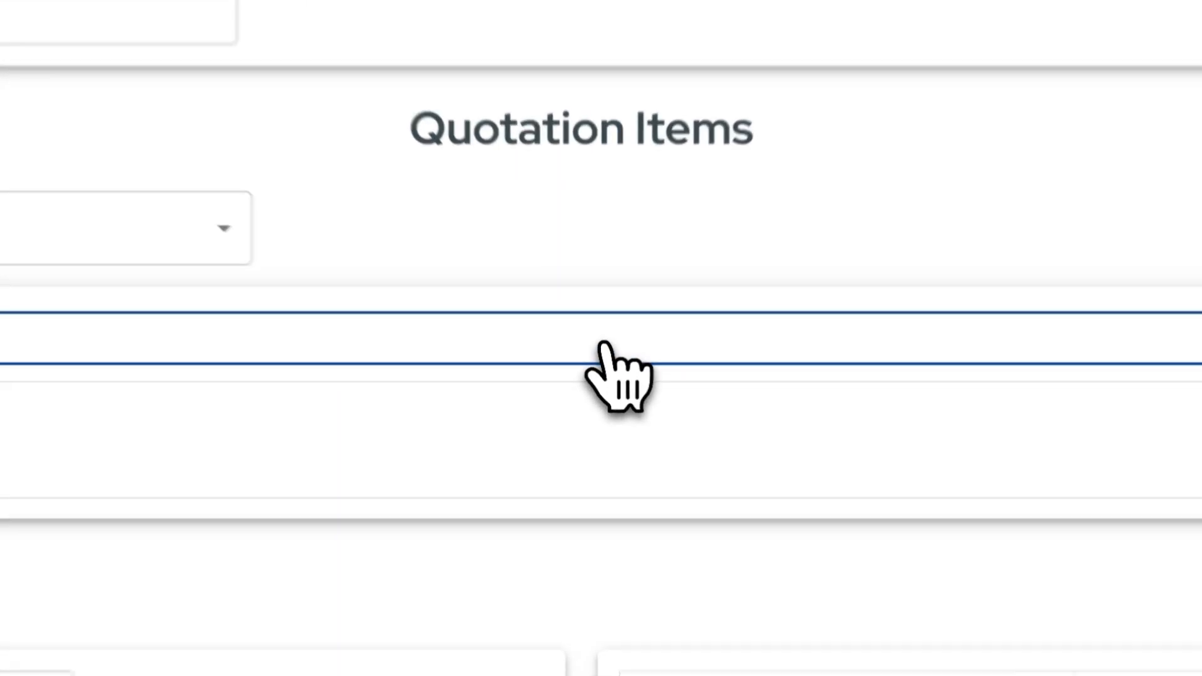
pyautogui.click(1020, 419)
pyautogui.scroll(-3, 1014, 432)
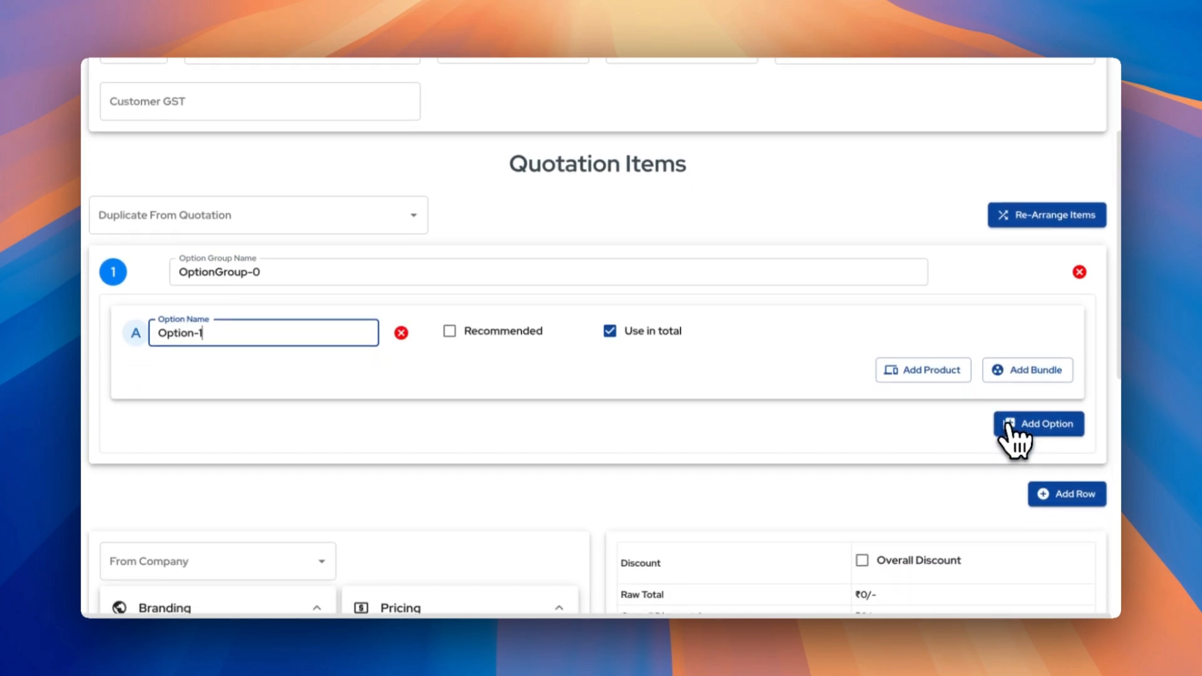
pyautogui.click(1022, 418)
pyautogui.click(609, 430)
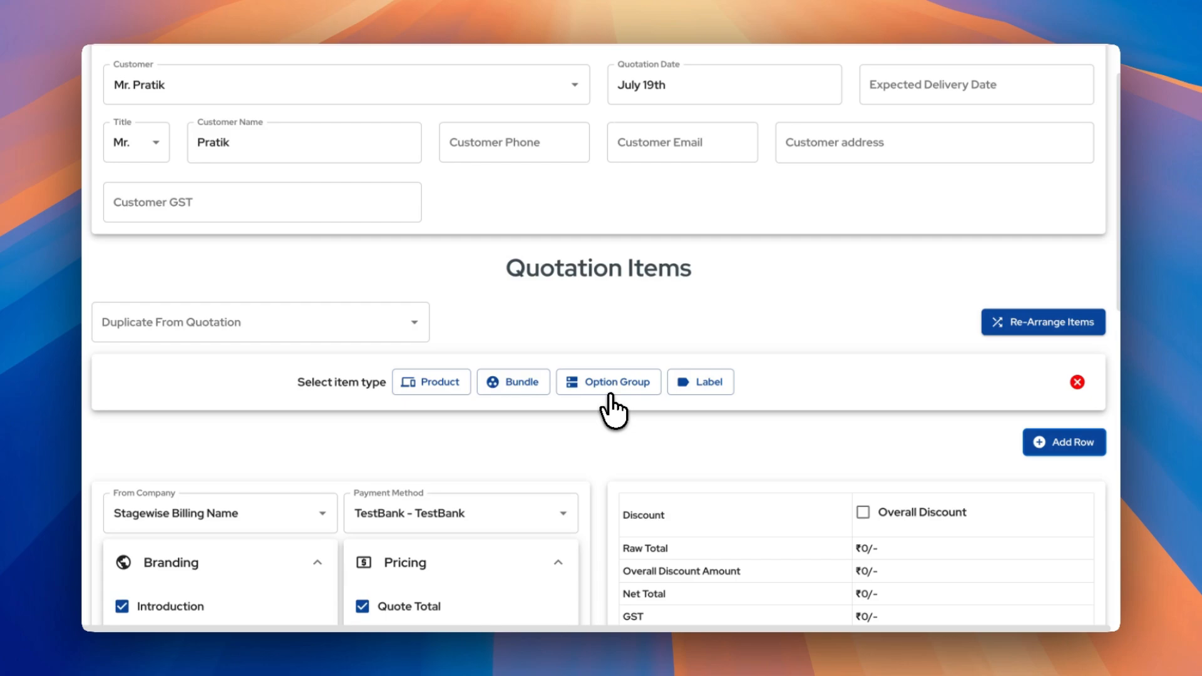
# Add TST-1 Luxurious Cotton Bedsheets as a ₹5,200/- product row and review its description
pyautogui.click(442, 392)
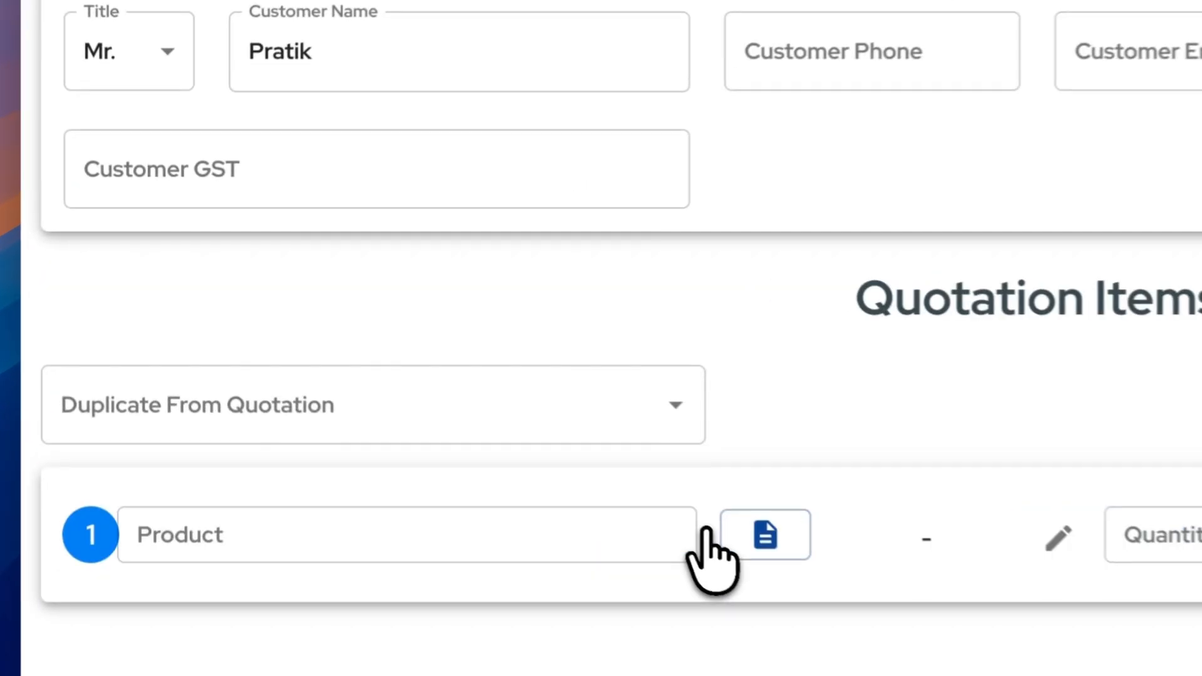
pyautogui.click(333, 389)
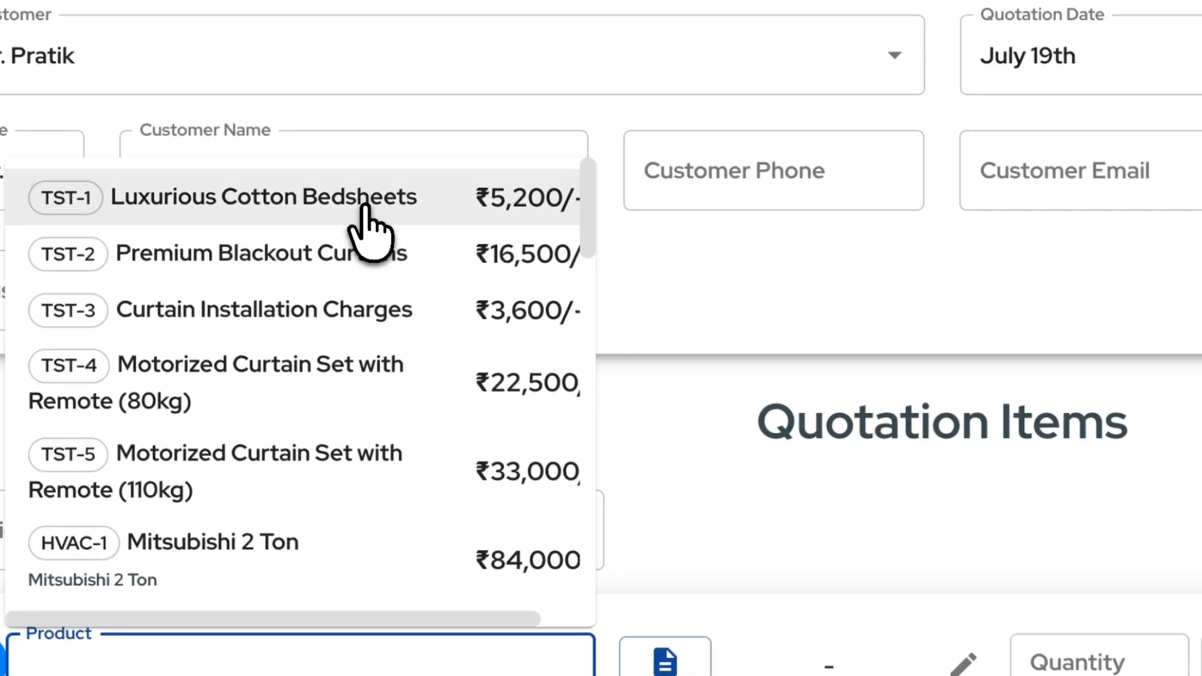
pyautogui.click(363, 207)
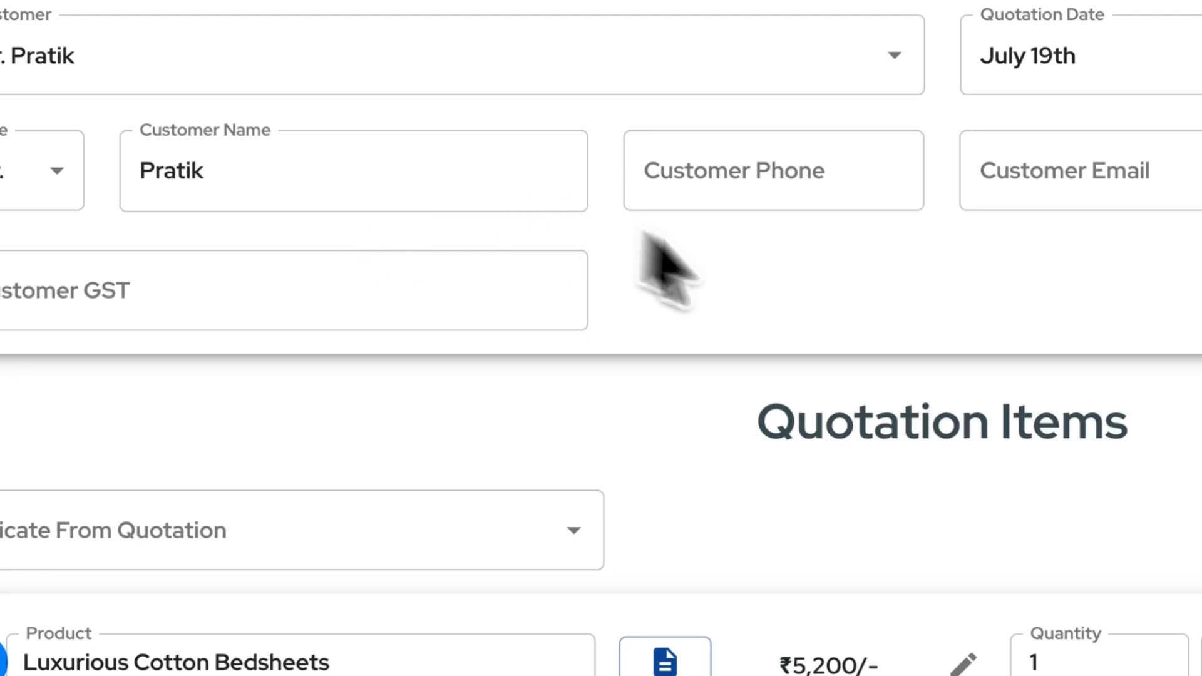
pyautogui.click(666, 549)
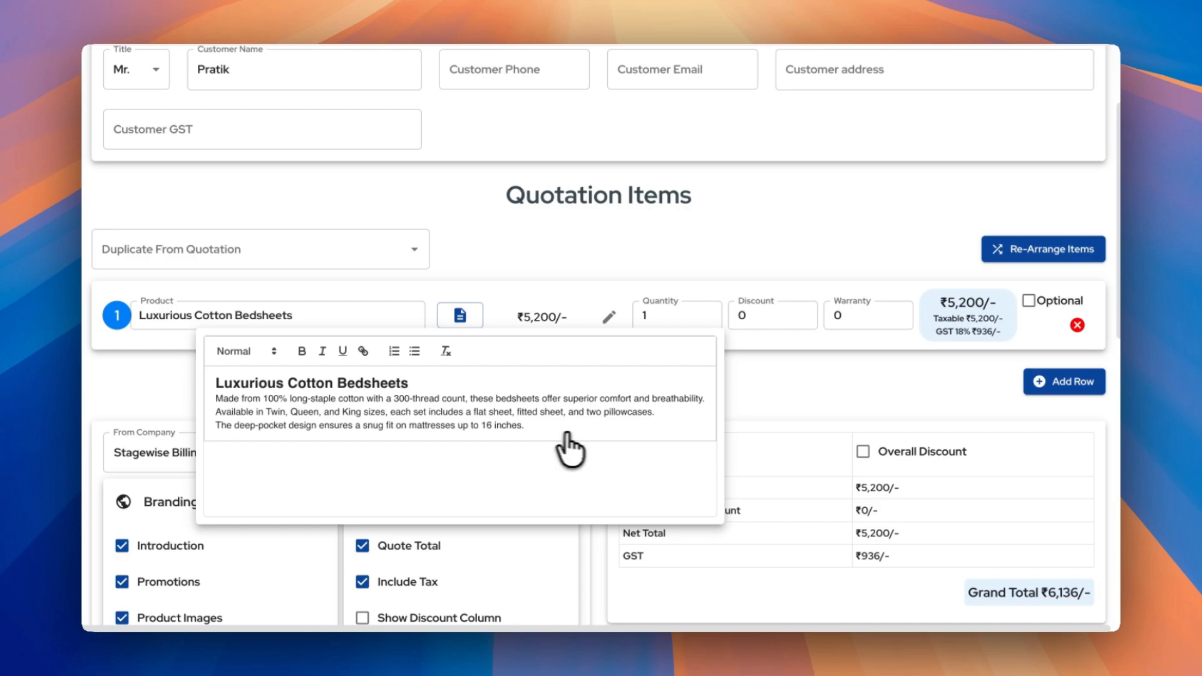
pyautogui.click(759, 428)
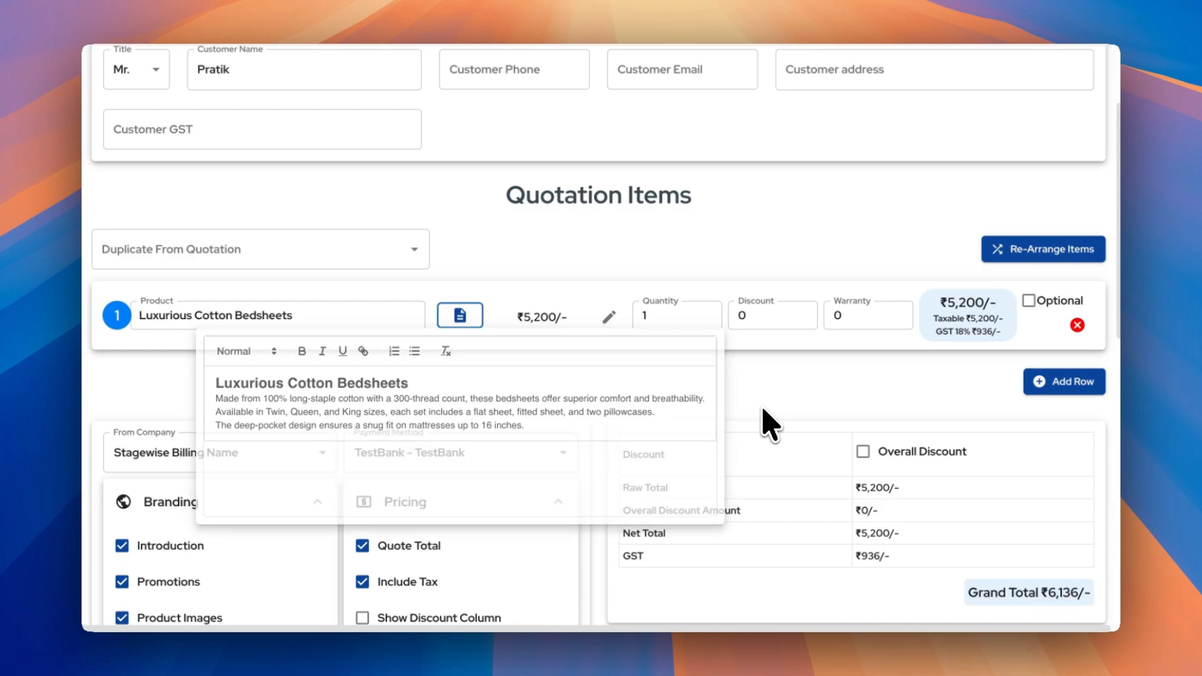
# Enable a 5% overall discount, shown as ₹260, bringing the grand total to ₹5,829.2/-
pyautogui.click(863, 451)
pyautogui.scroll(-2, 831, 505)
pyautogui.click(962, 405)
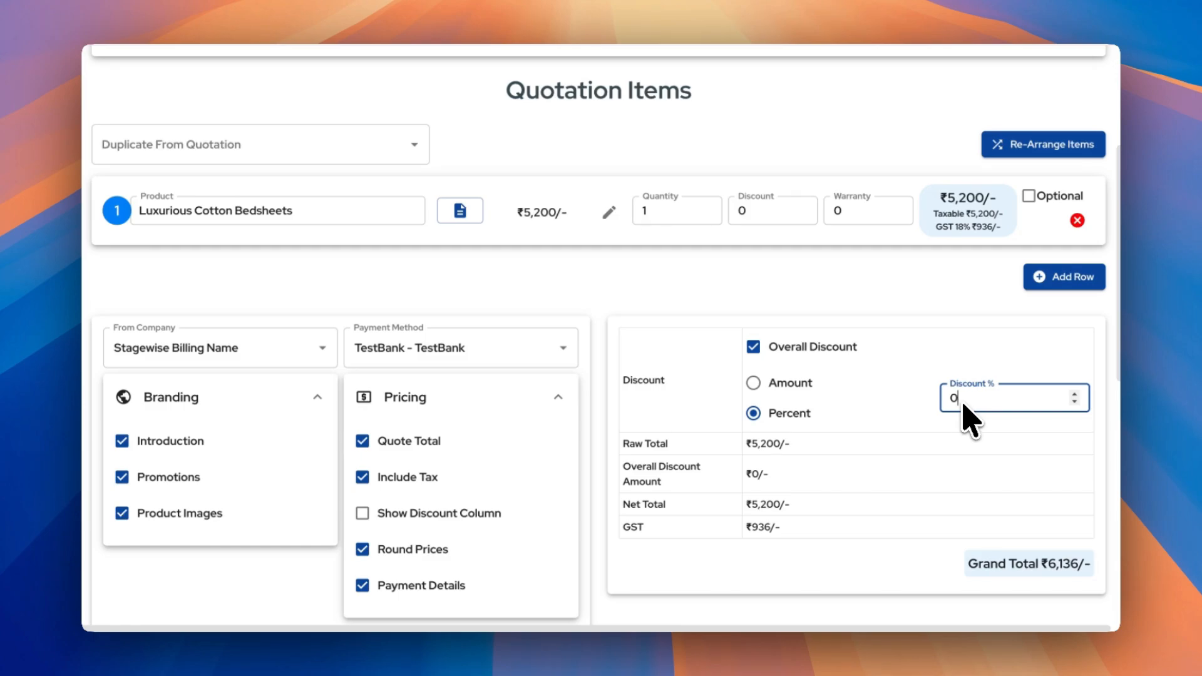
pyautogui.write('5')
pyautogui.click(753, 383)
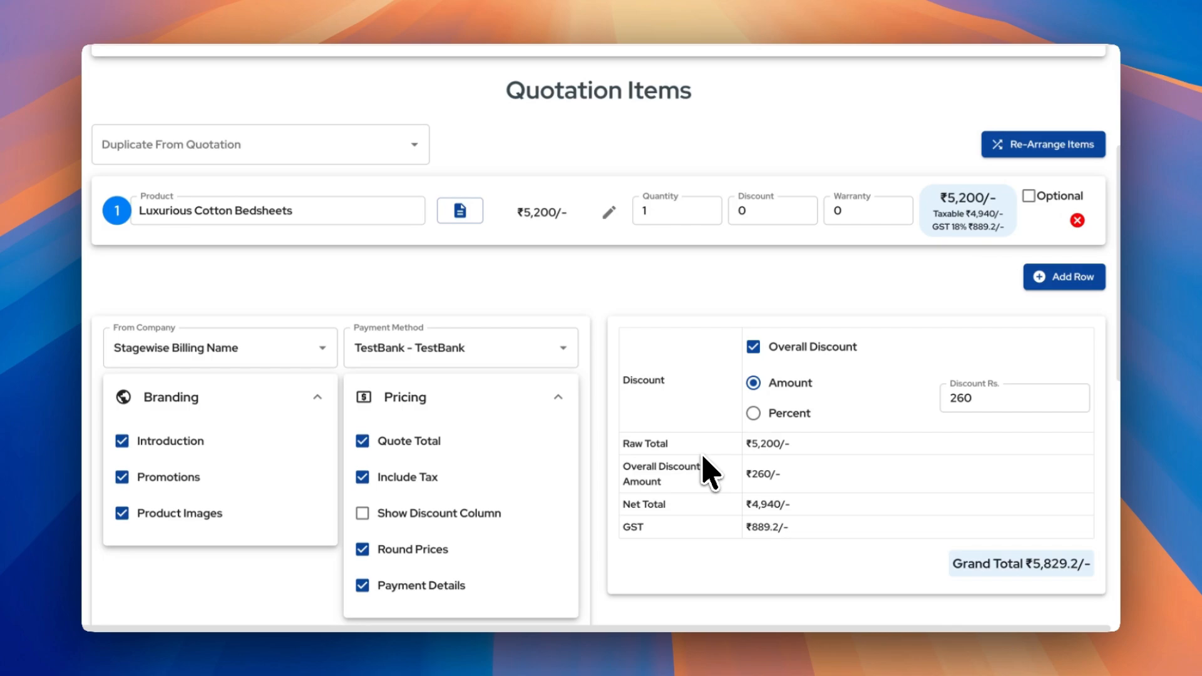
pyautogui.scroll(-2, 708, 473)
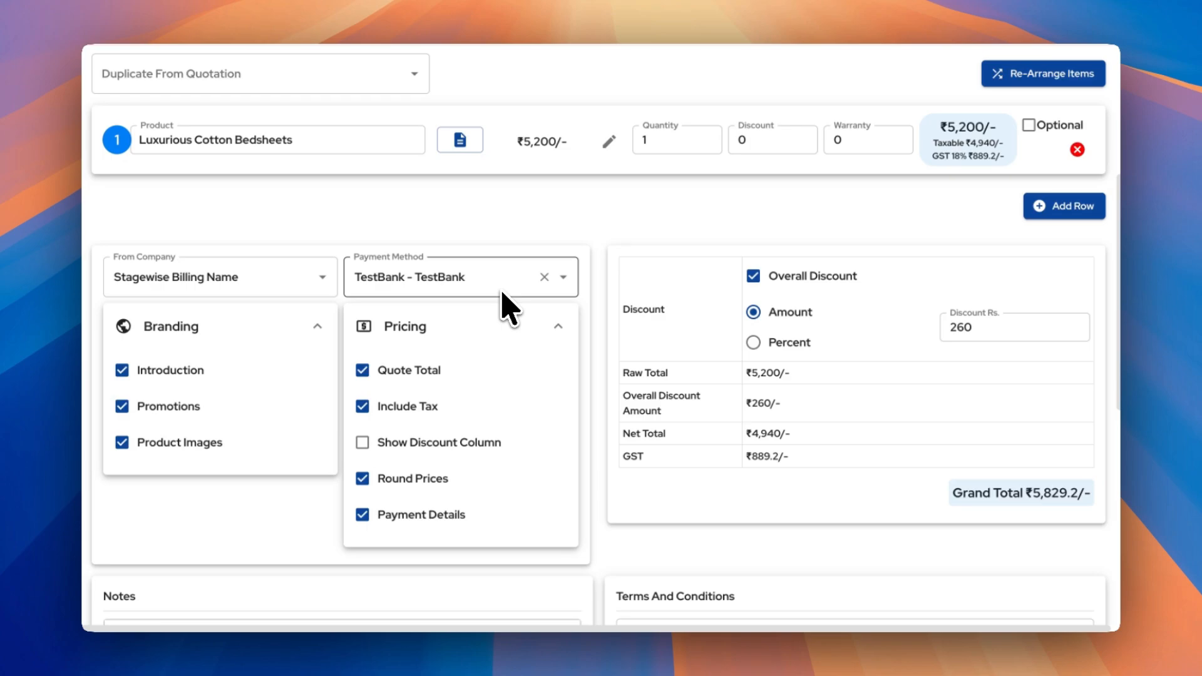
pyautogui.scroll(-10, 701, 470)
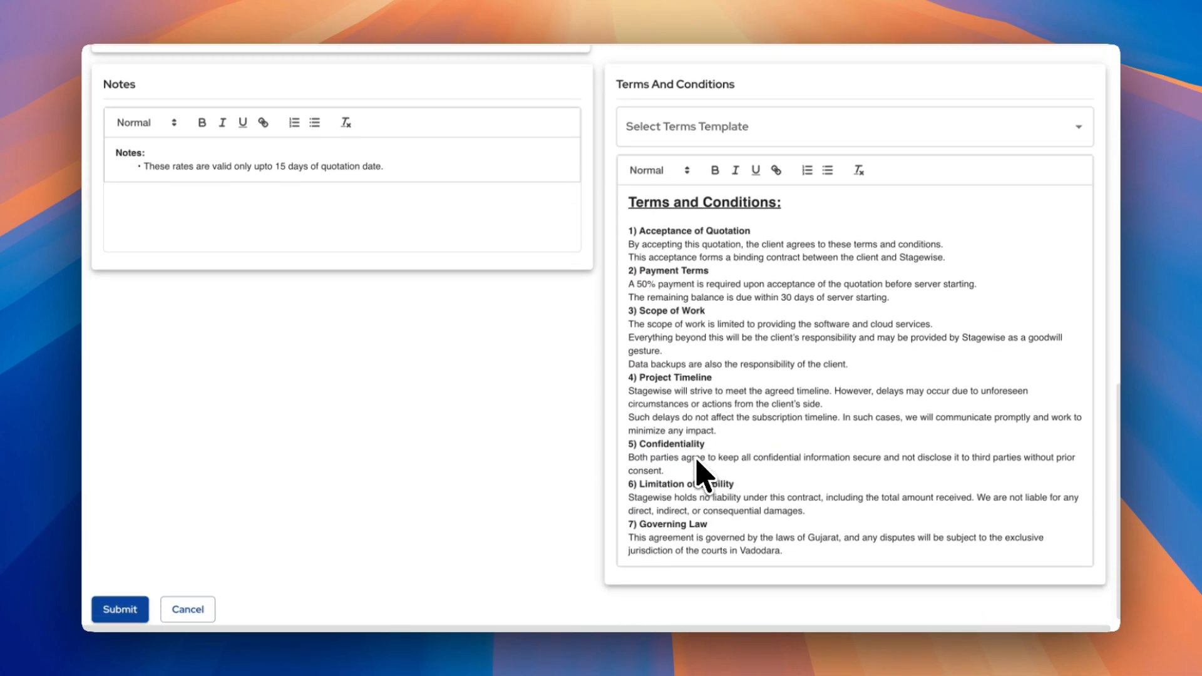
pyautogui.scroll(-1, 701, 476)
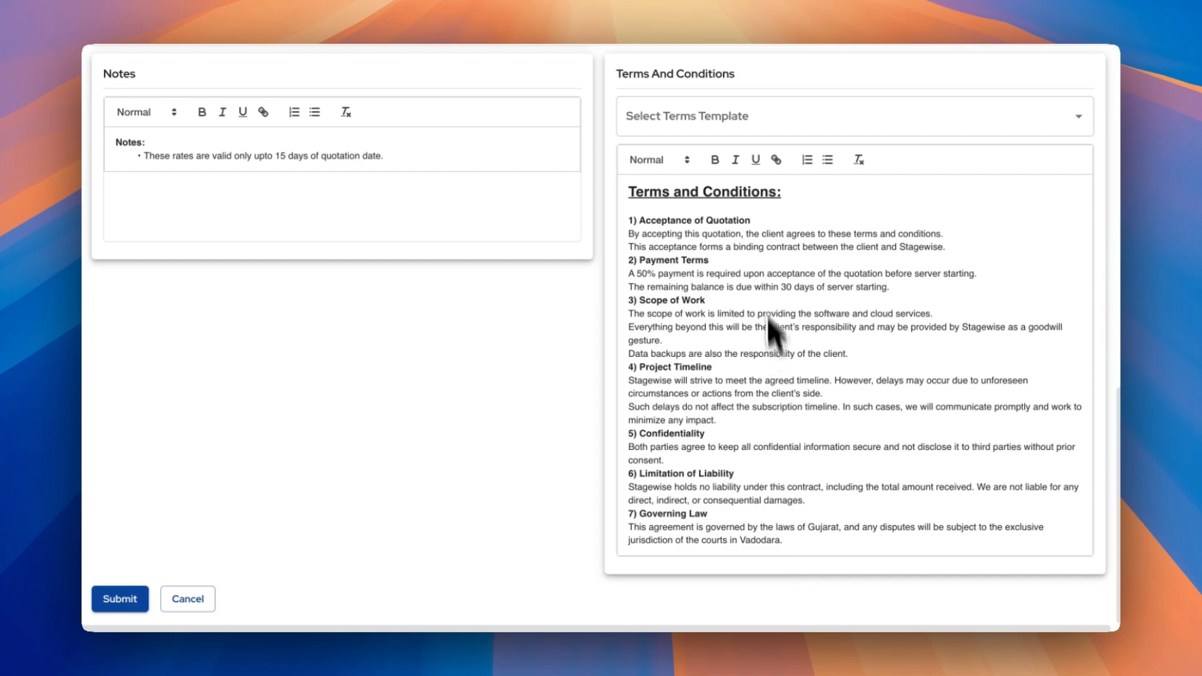
pyautogui.click(744, 120)
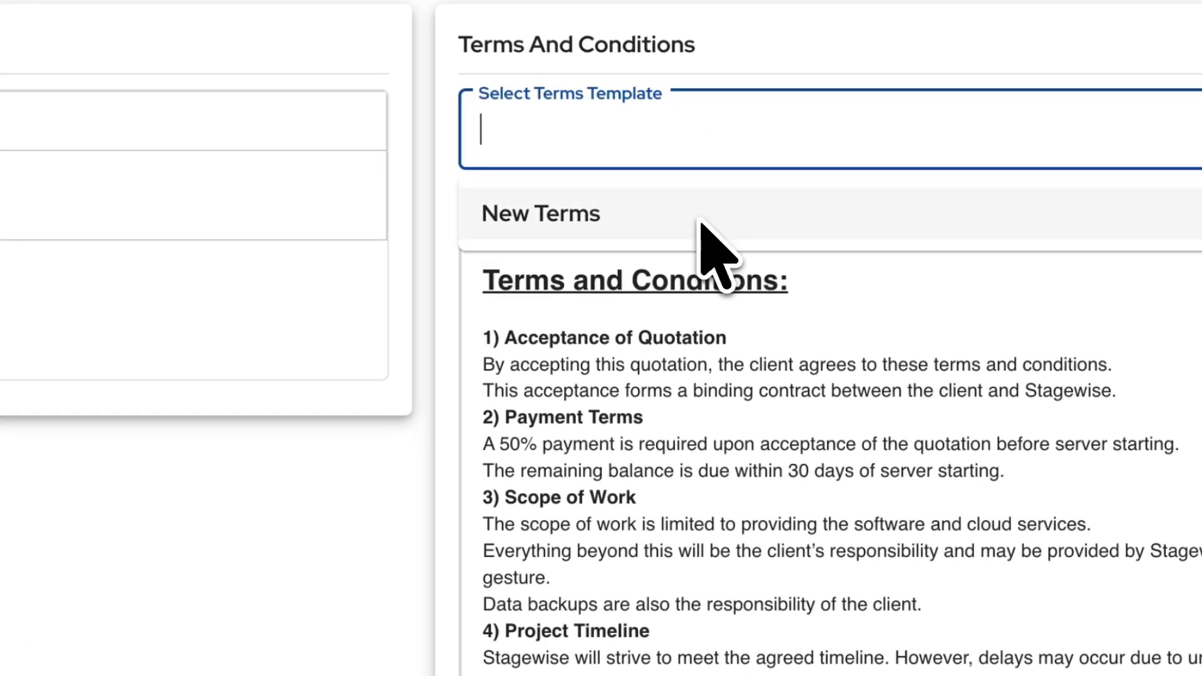
pyautogui.click(692, 149)
pyautogui.click(571, 524)
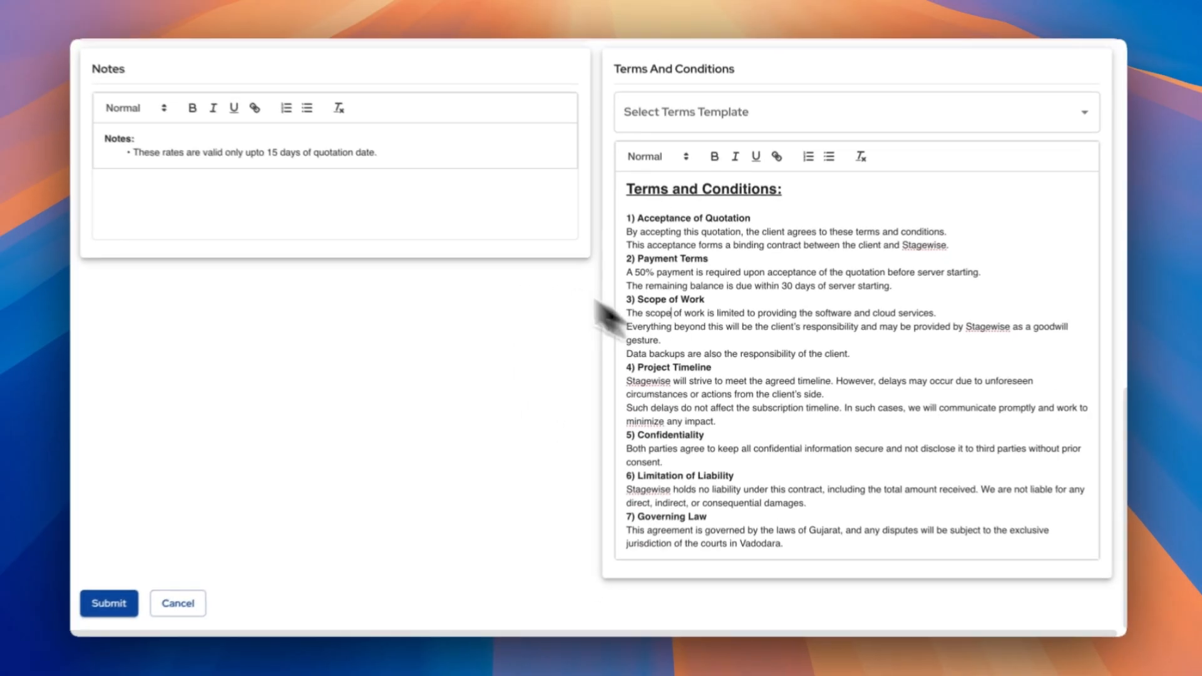
pyautogui.scroll(5, 432, 244)
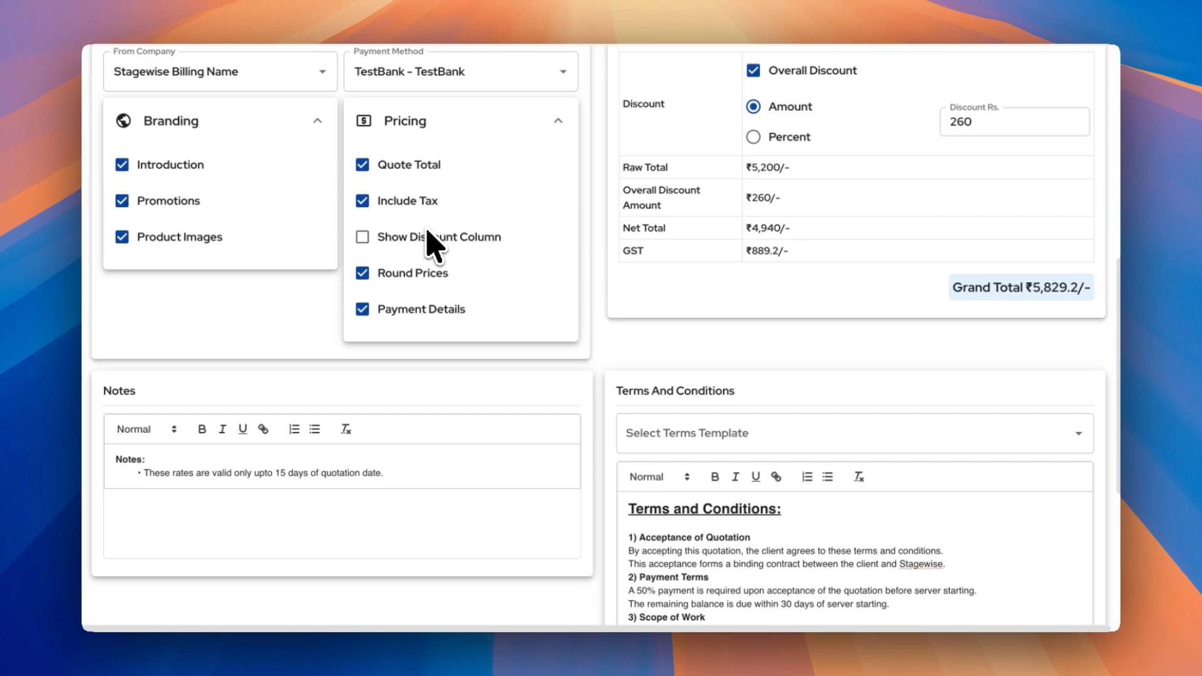
pyautogui.scroll(1, 432, 244)
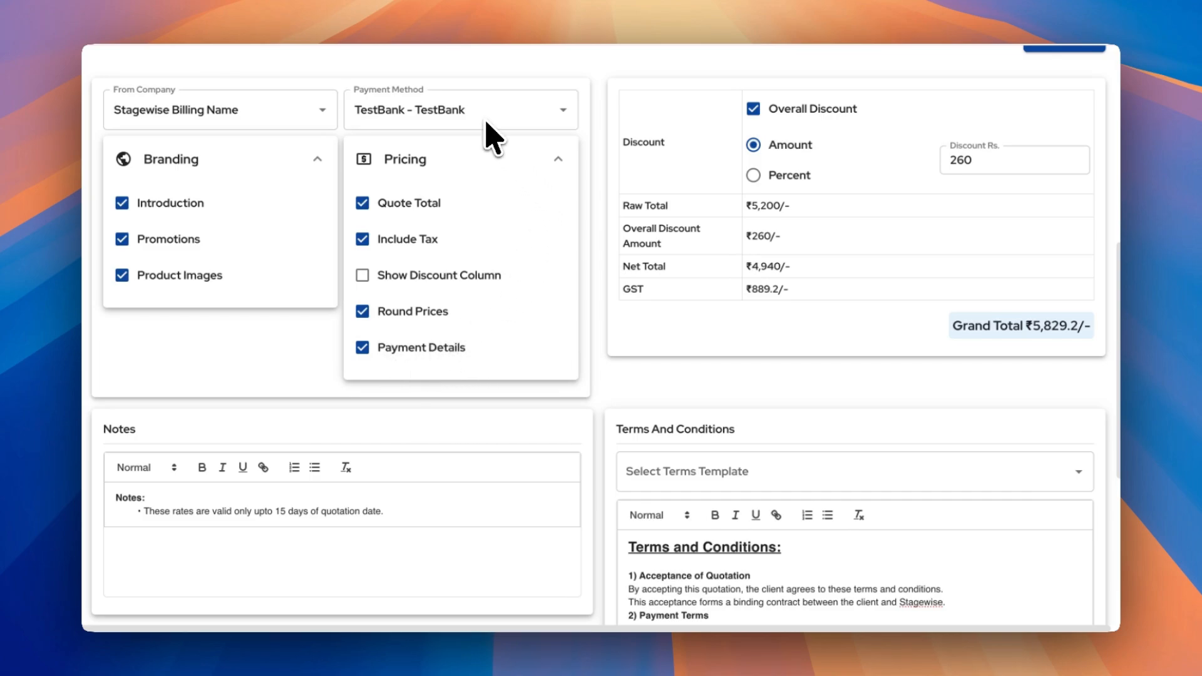
pyautogui.scroll(-1, 512, 438)
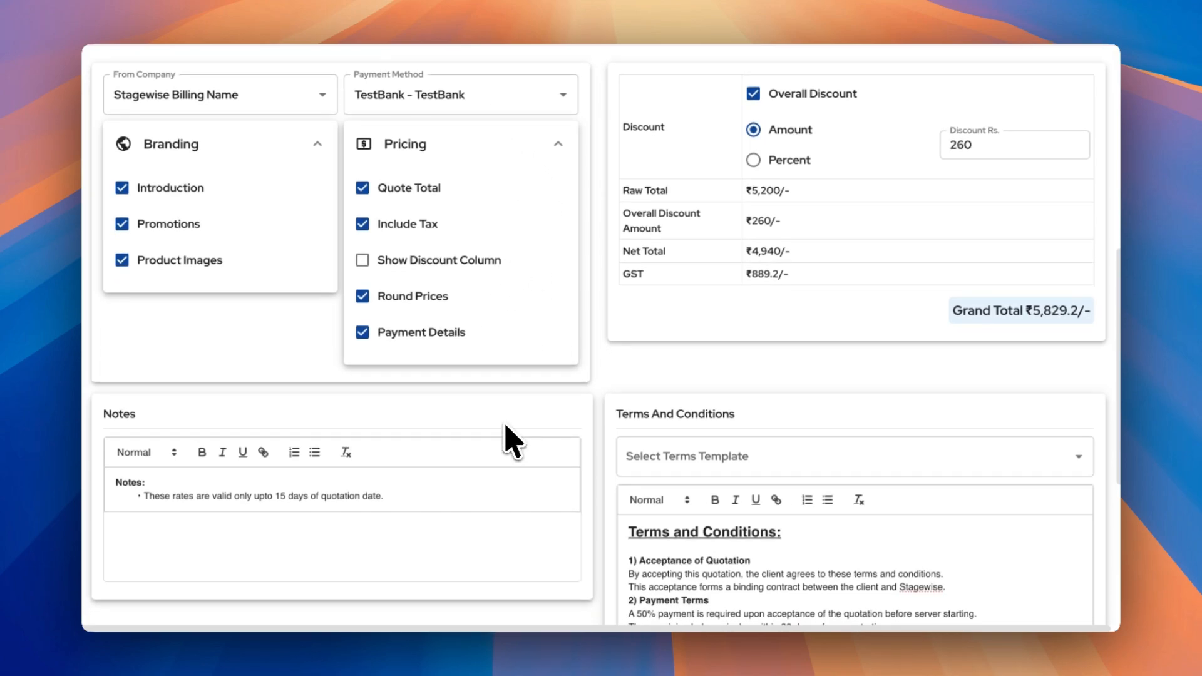
pyautogui.scroll(-10, 512, 438)
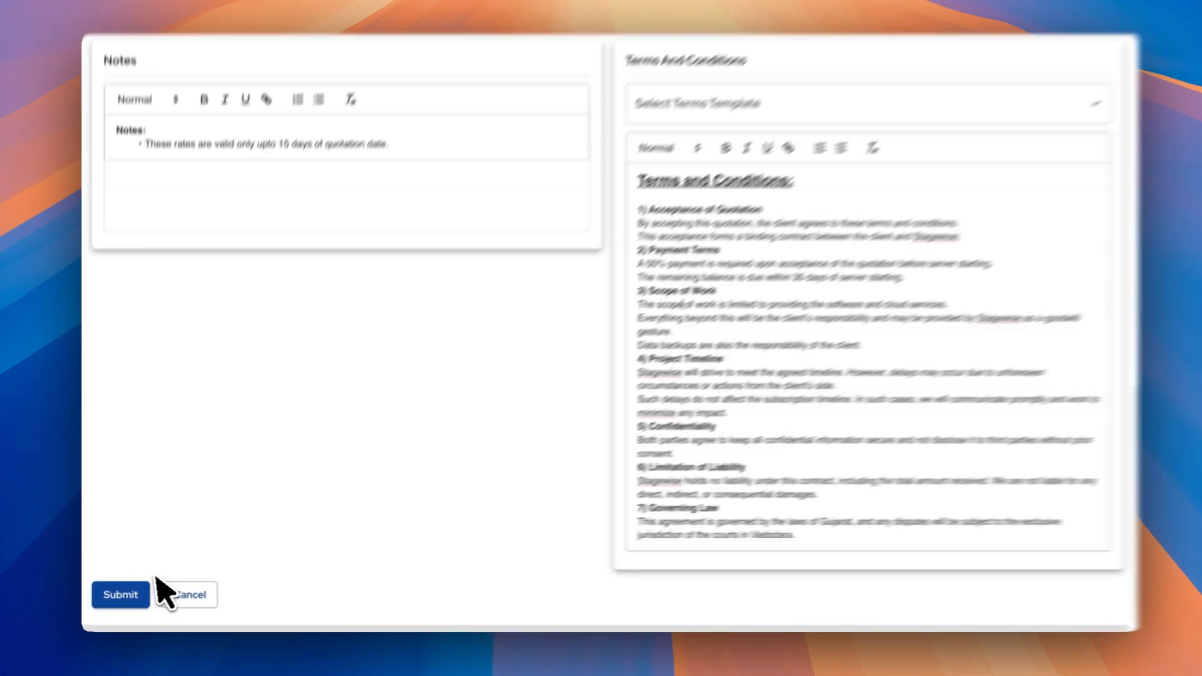
# Submit the quotation to generate its PDF and expand the Quotation PDF section
pyautogui.click(126, 594)
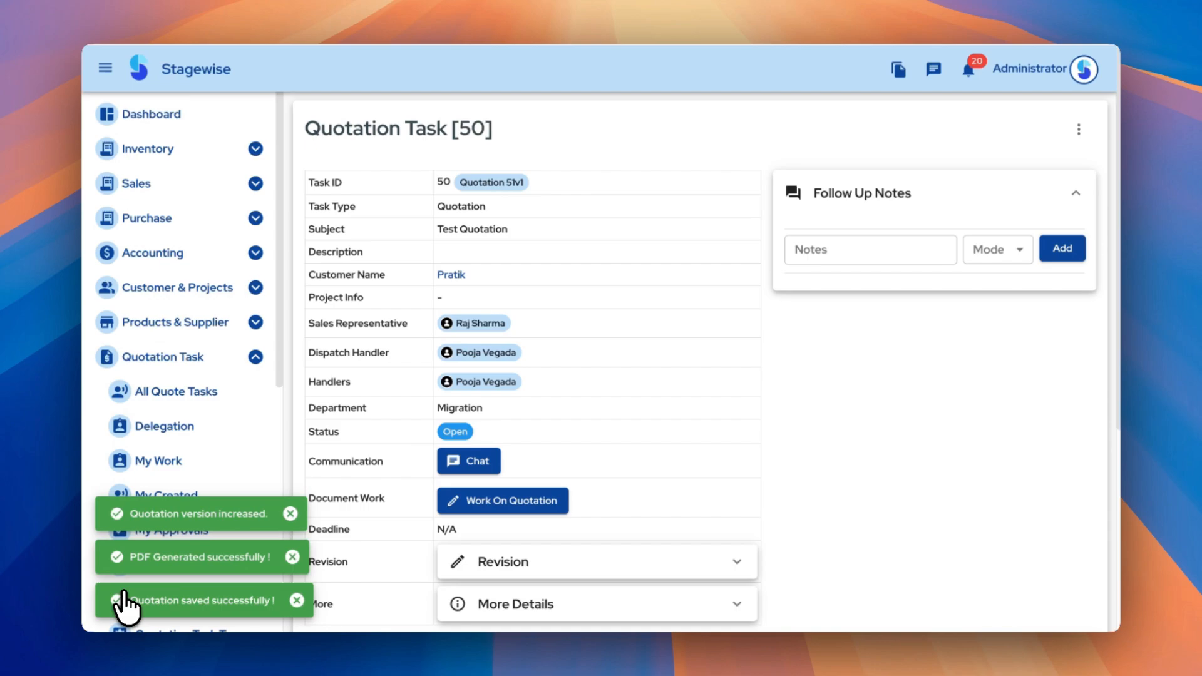
pyautogui.scroll(-8, 601, 540)
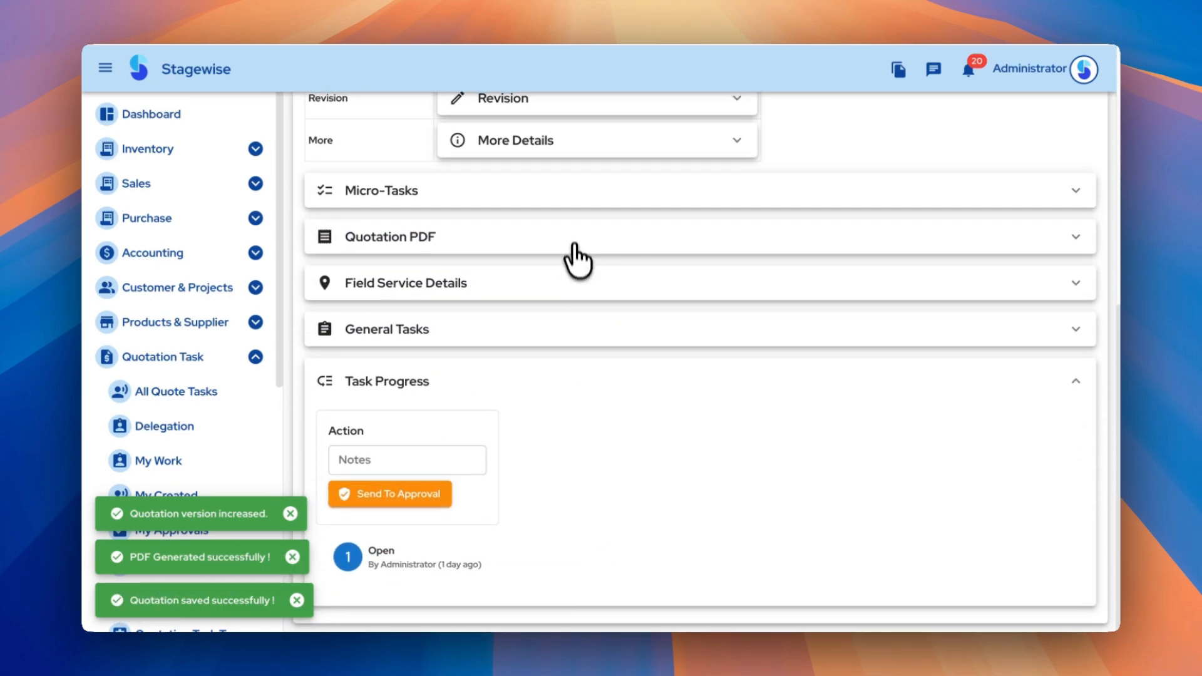
pyautogui.click(569, 243)
# Review the five PDF pages: introduction letter, ₹5,829/- grand total, payment details, terms, promo
pyautogui.scroll(-3, 626, 263)
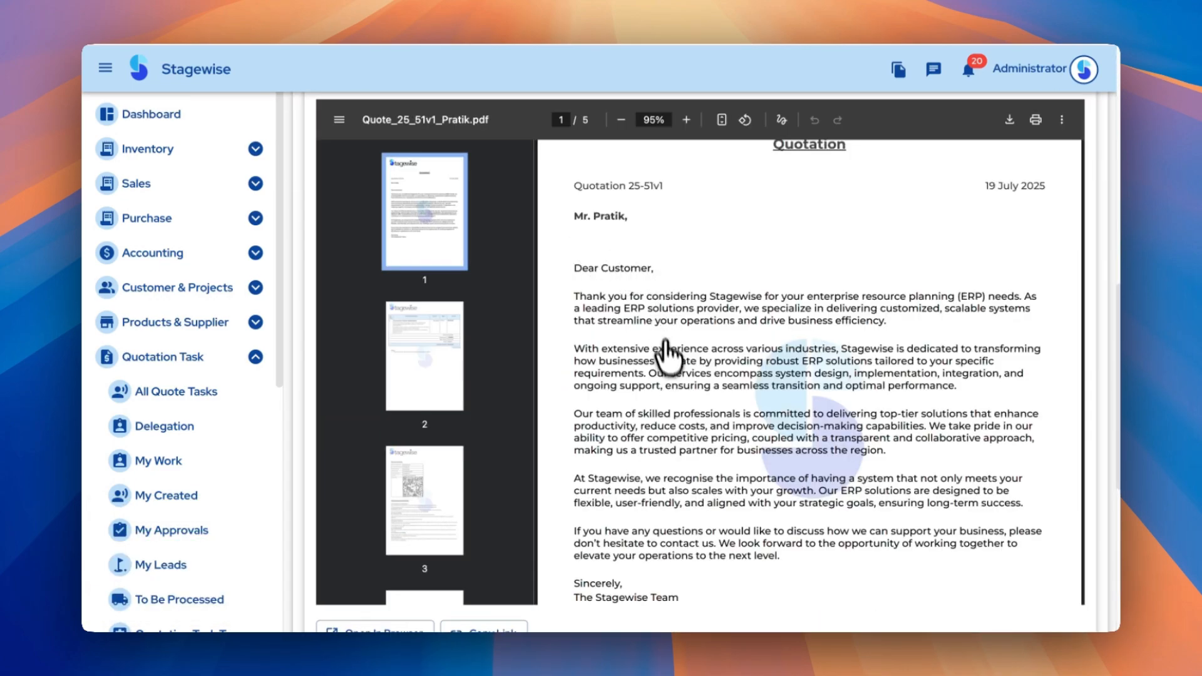
pyautogui.scroll(-10, 659, 495)
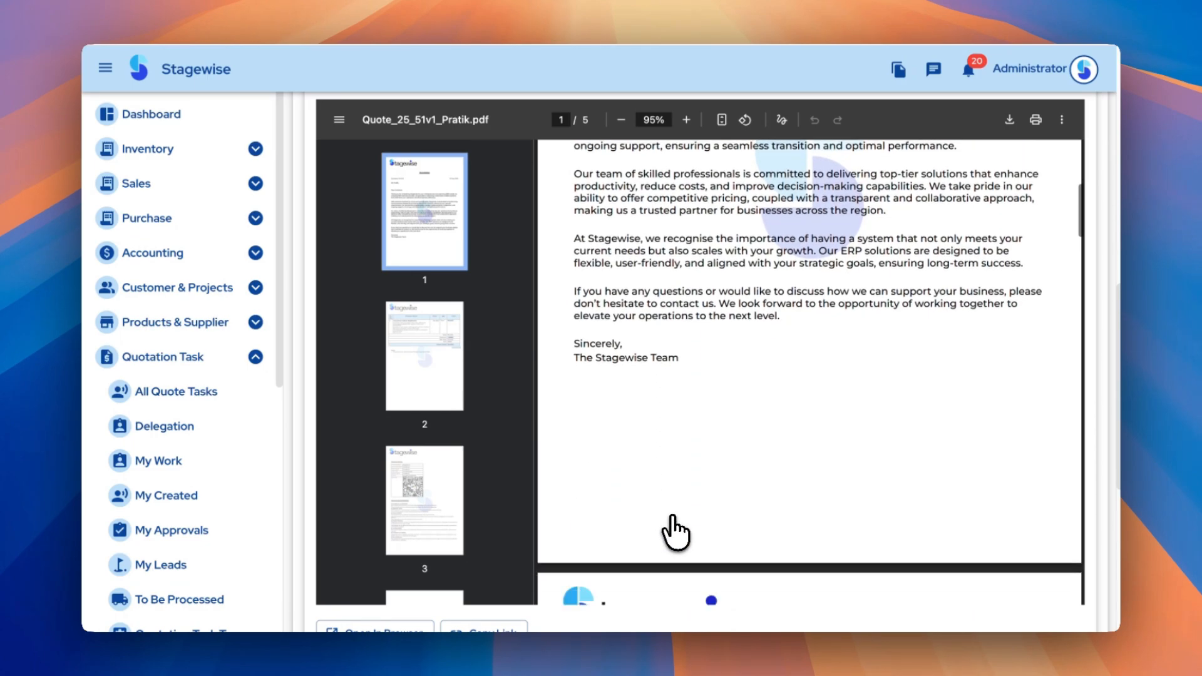
pyautogui.scroll(-10, 836, 604)
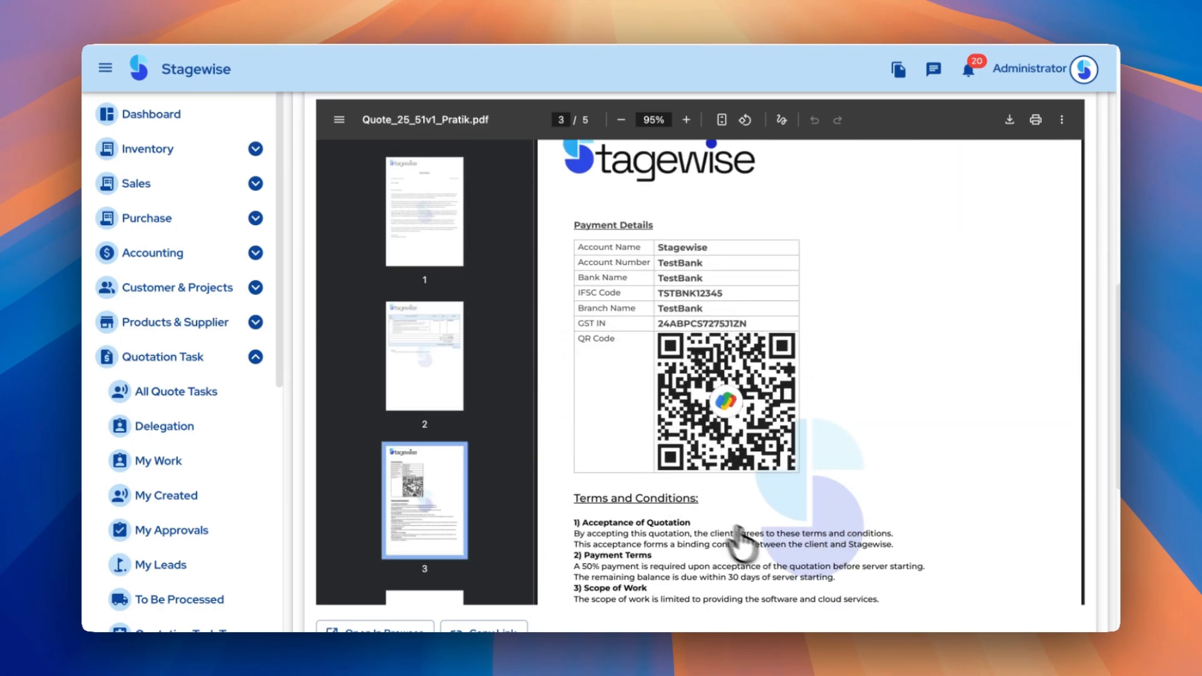
pyautogui.scroll(-3, 873, 541)
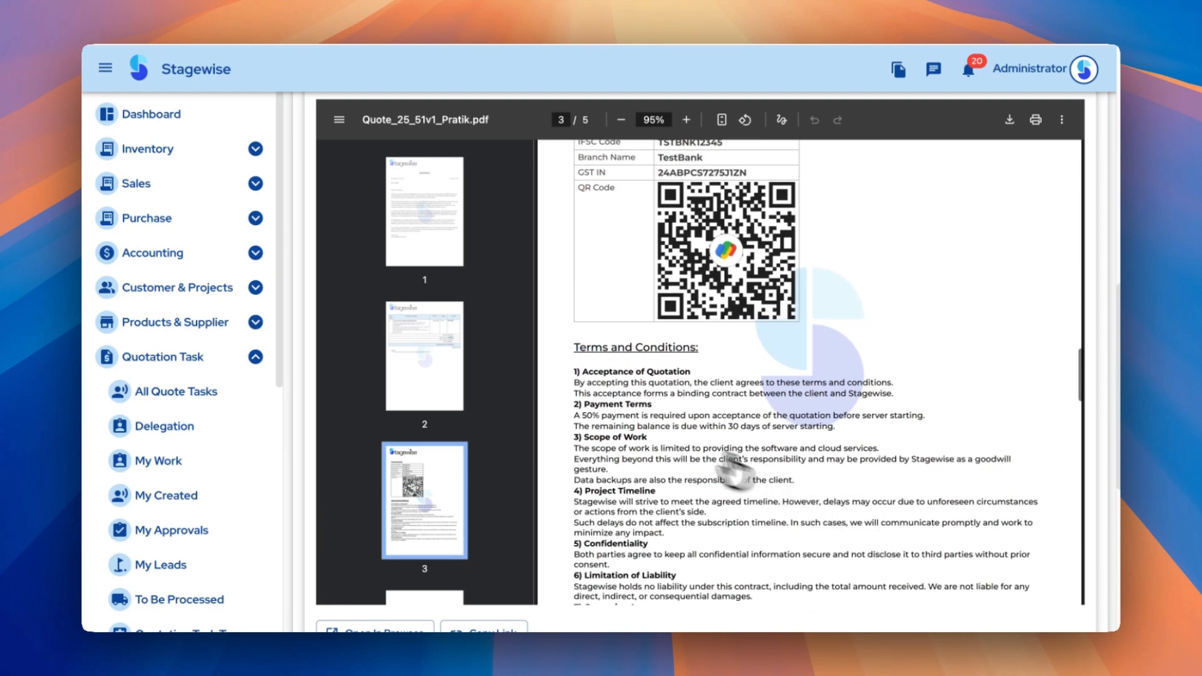
pyautogui.scroll(-10, 663, 607)
pyautogui.scroll(-5, 673, 610)
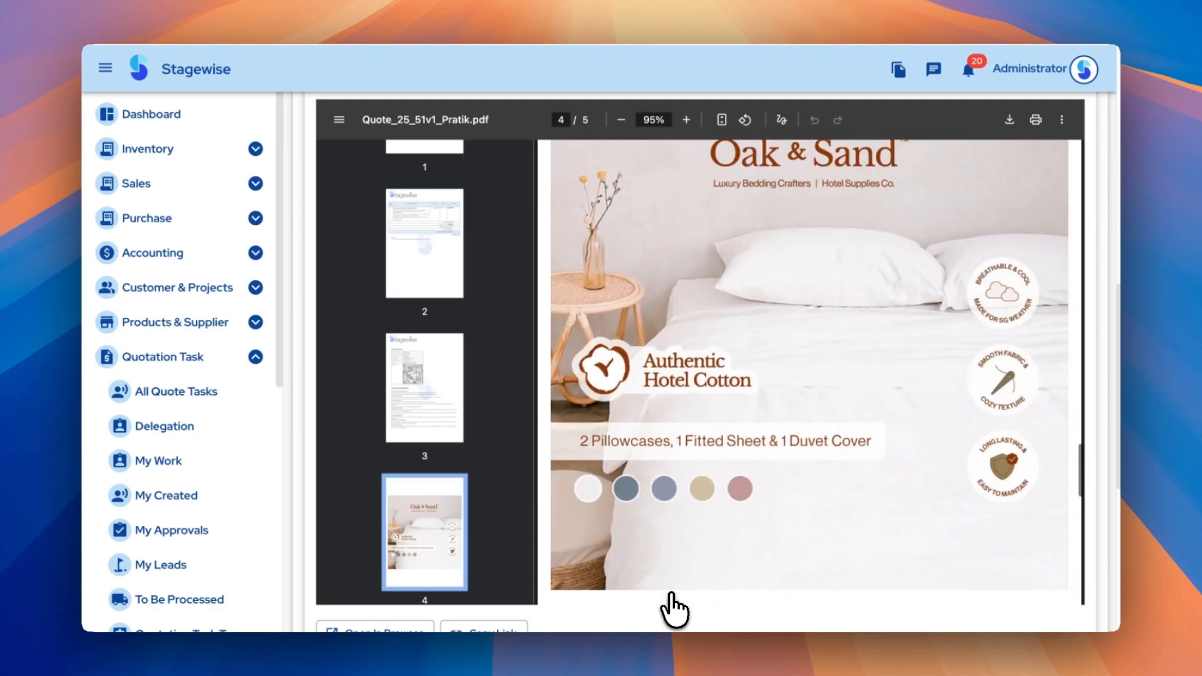
pyautogui.scroll(-1, 747, 528)
pyautogui.scroll(-5, 748, 527)
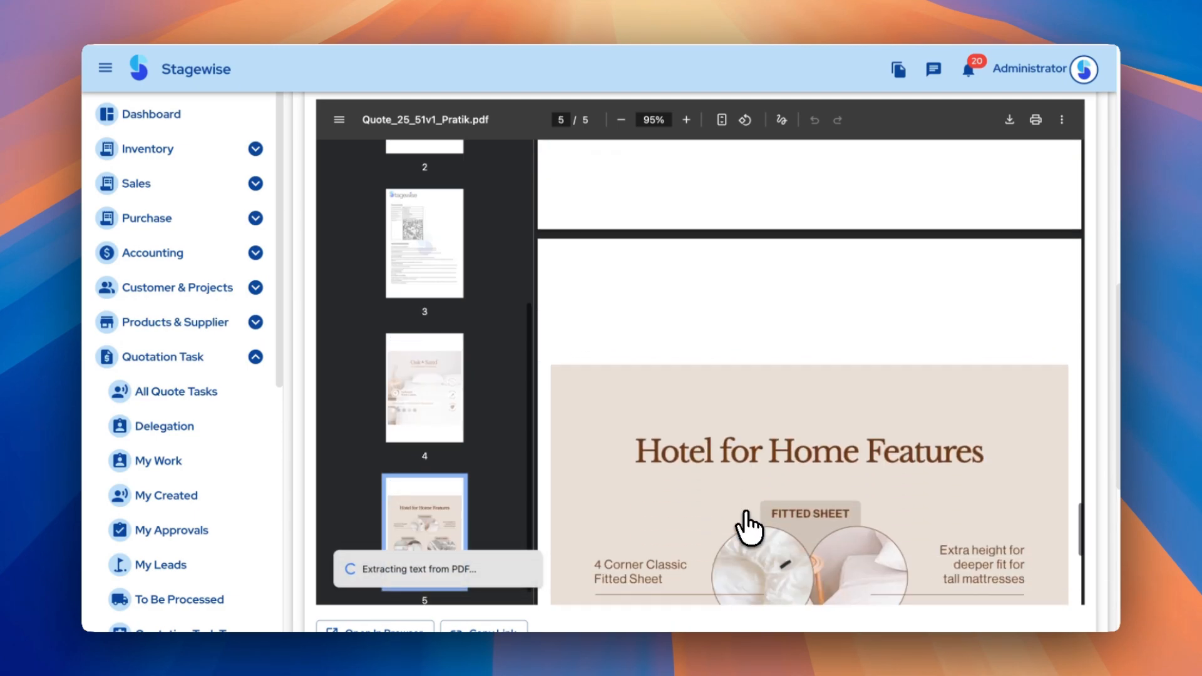
pyautogui.scroll(-4, 740, 347)
pyautogui.scroll(-3, 740, 348)
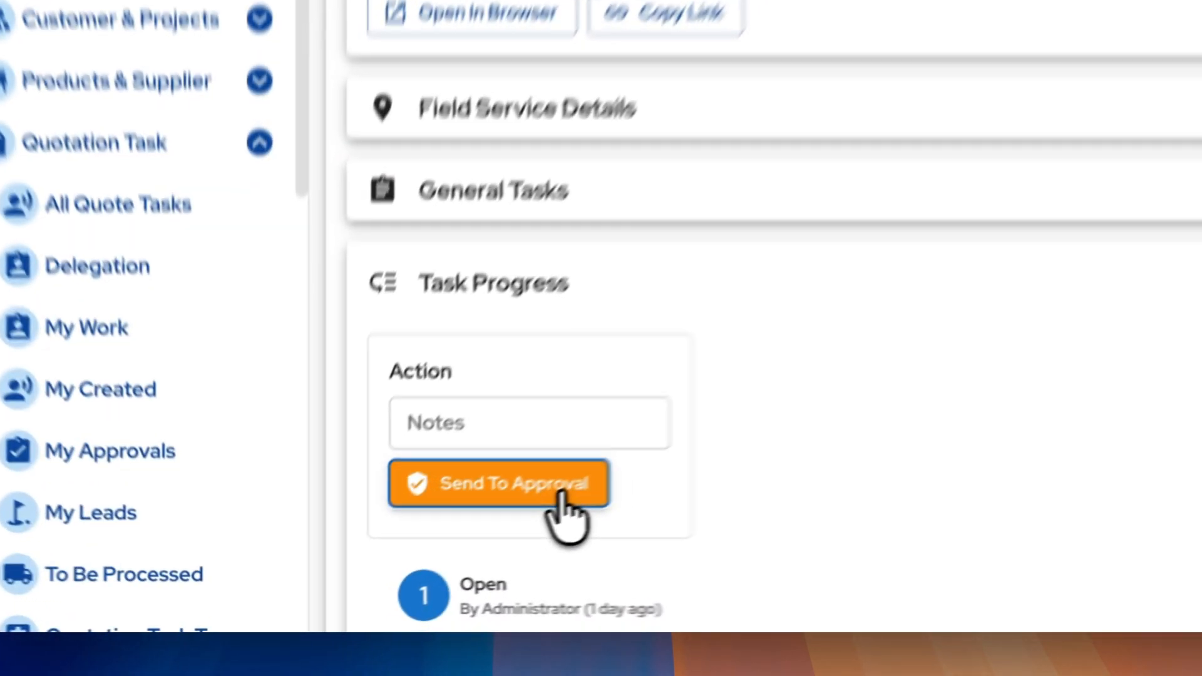
# Send the quotation task to approval and check the pending Big Amount approval stage
pyautogui.click(559, 494)
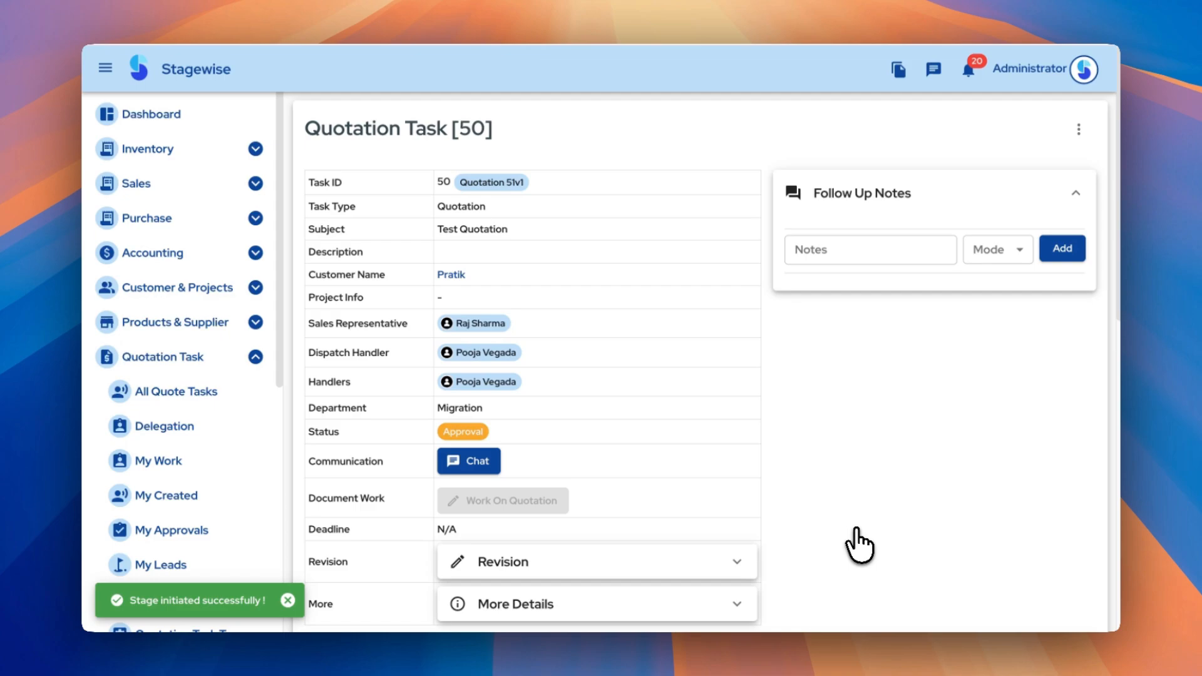
pyautogui.scroll(-10, 860, 544)
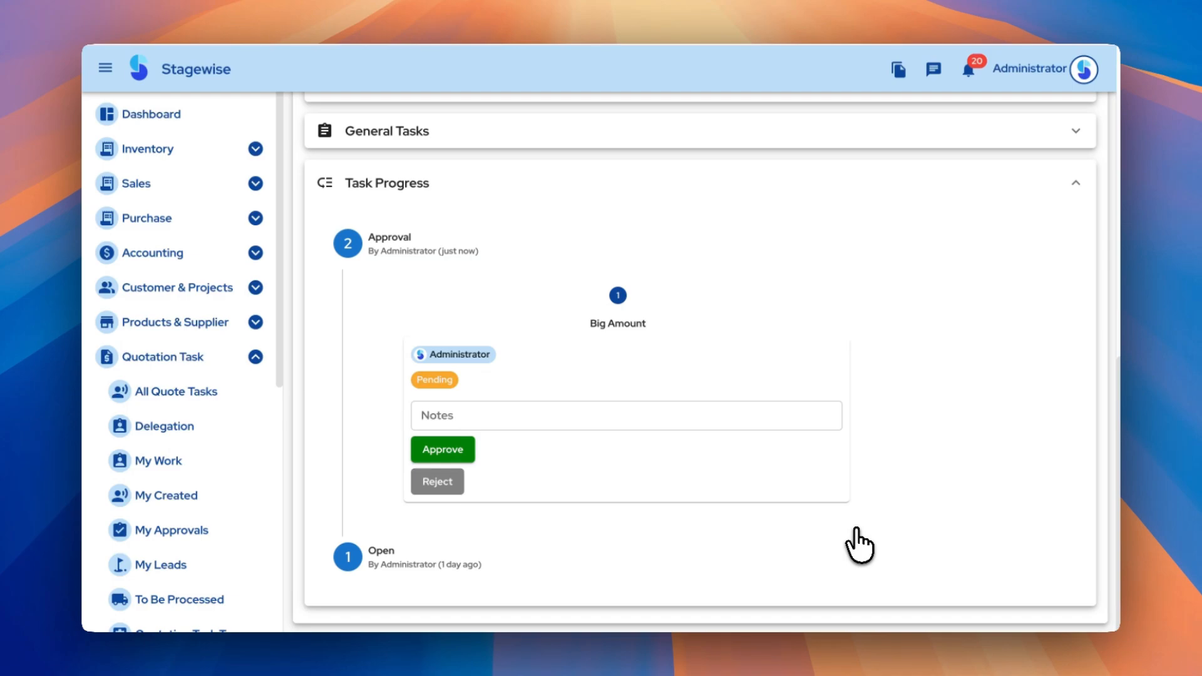
pyautogui.scroll(10, 910, 402)
pyautogui.scroll(-2, 910, 403)
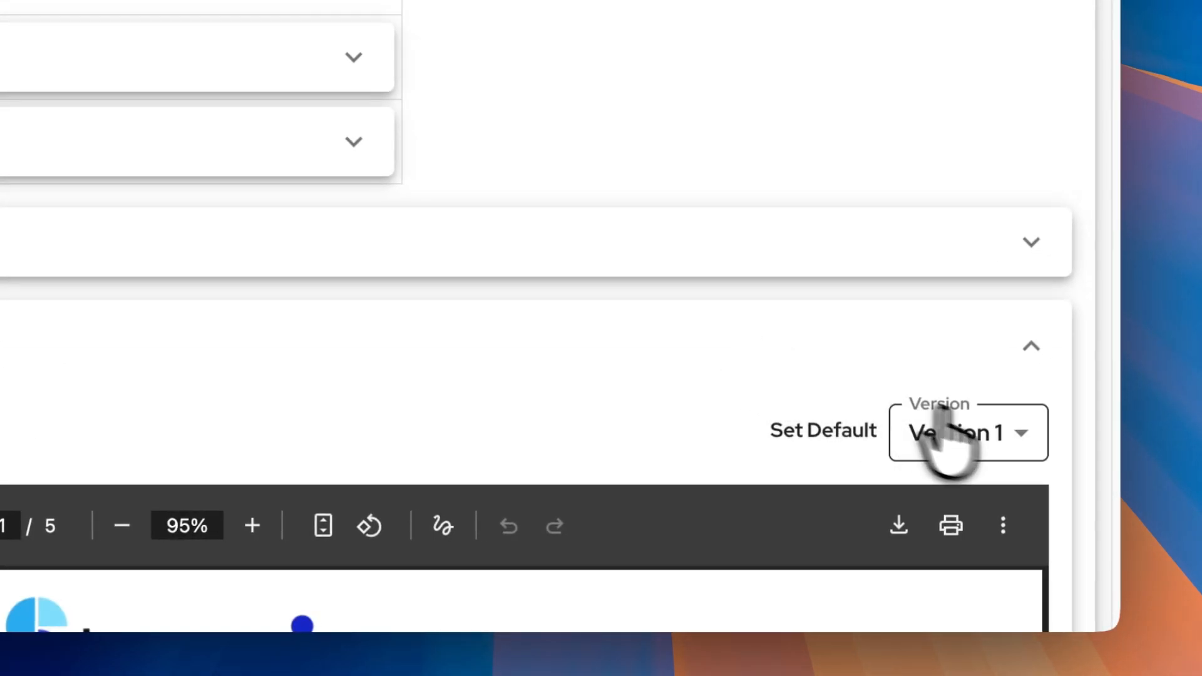
# Set Version 1 as the default quotation PDF and approve the Big Amount stage to reach Ready
pyautogui.click(976, 435)
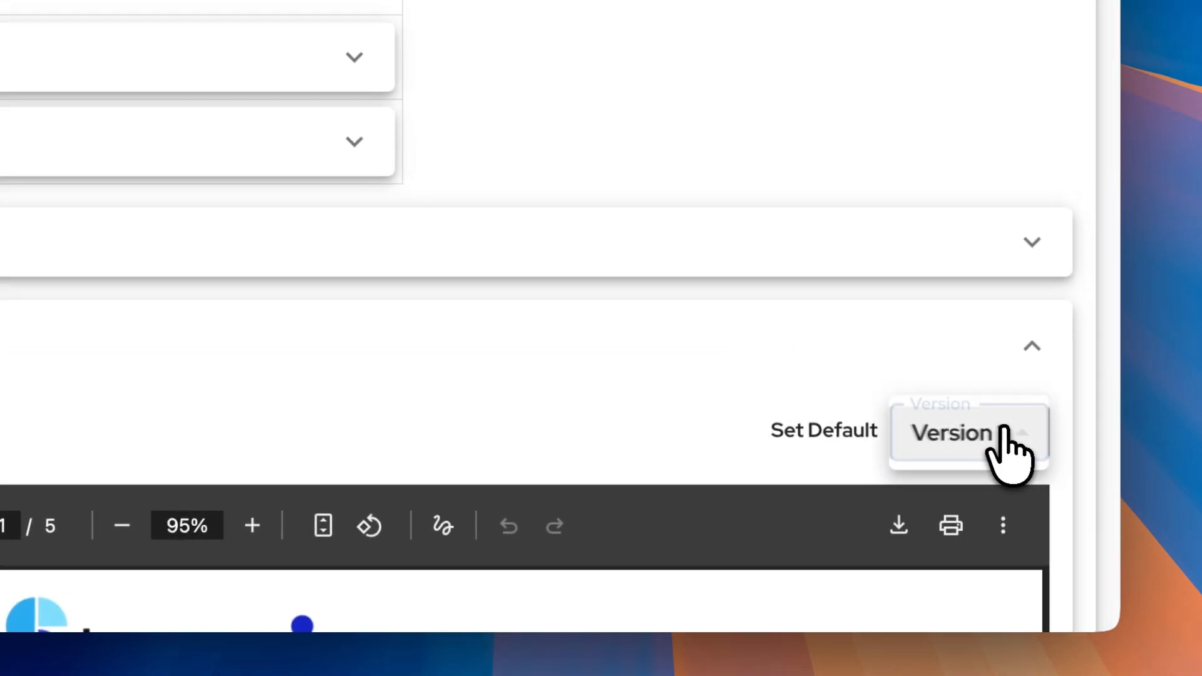
pyautogui.click(1004, 432)
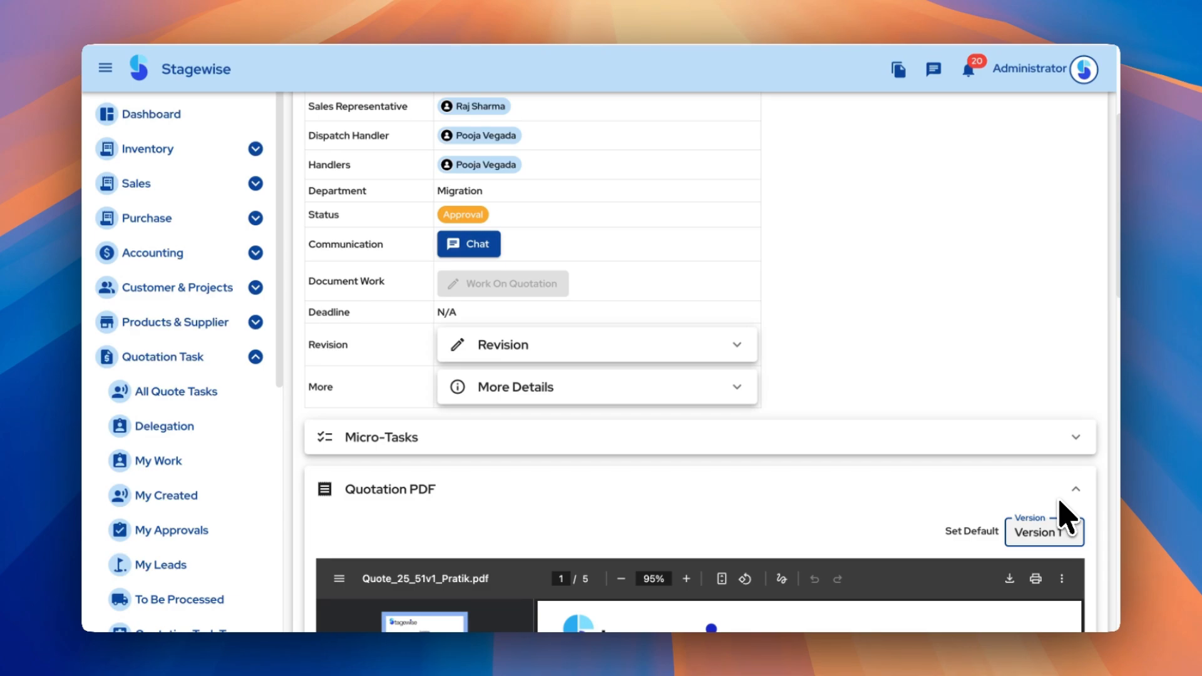
pyautogui.scroll(-10, 870, 528)
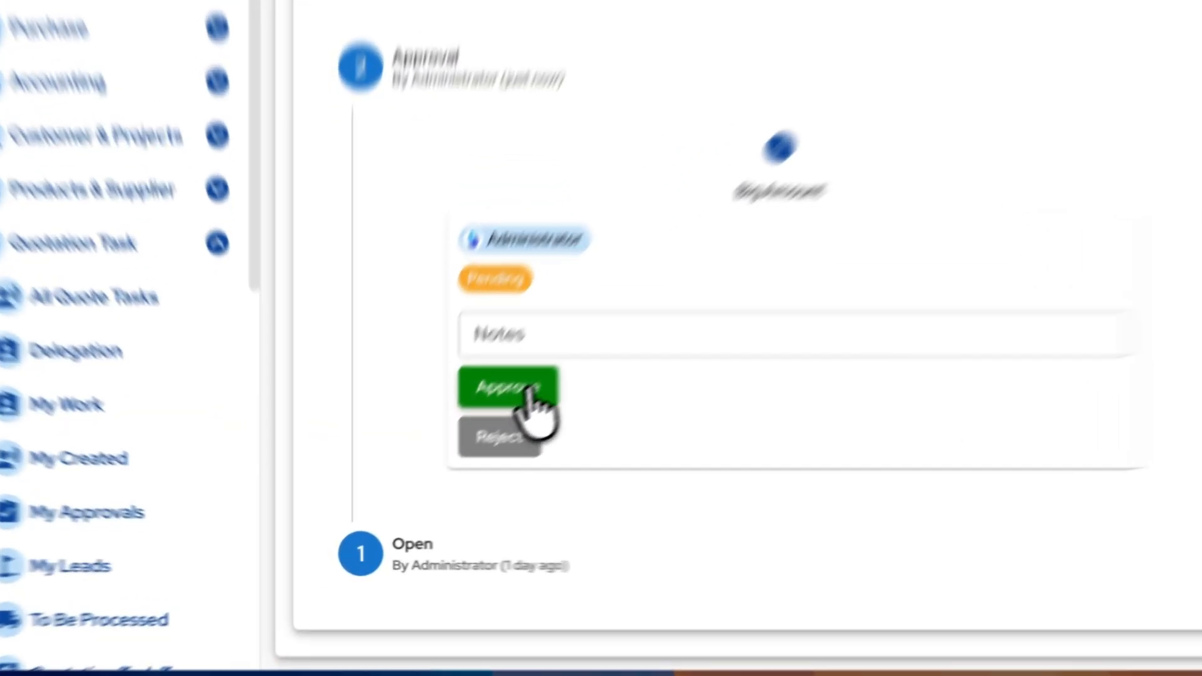
pyautogui.click(529, 392)
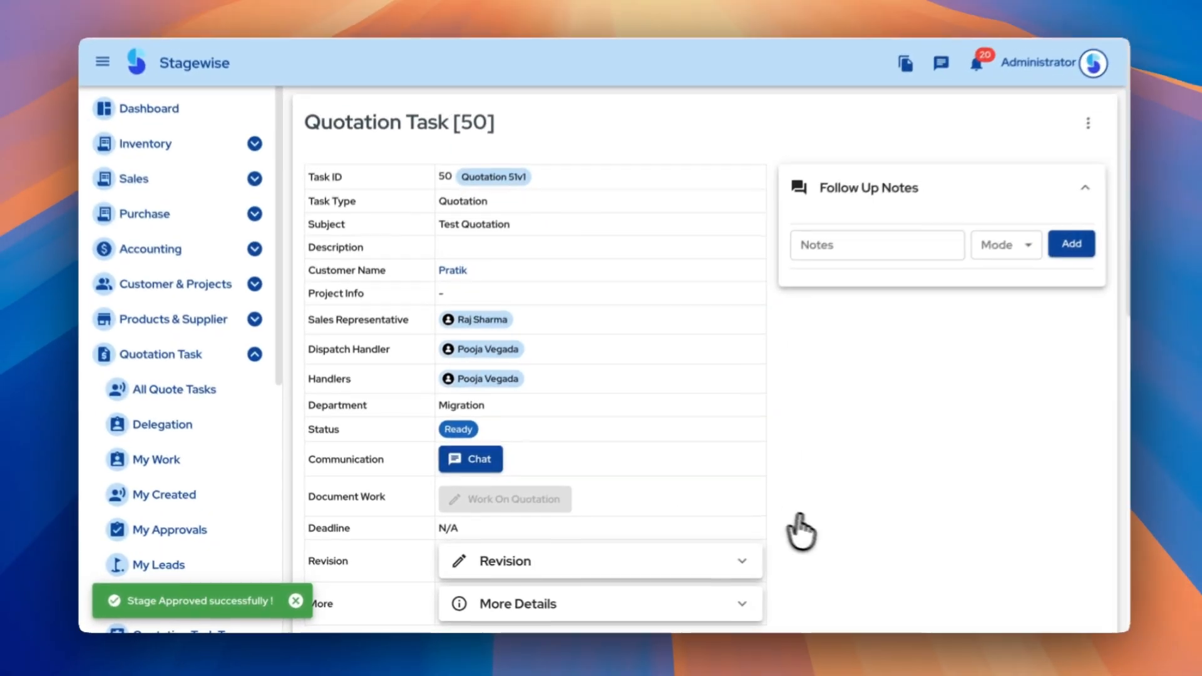
pyautogui.scroll(-10, 813, 532)
pyautogui.scroll(-2, 825, 537)
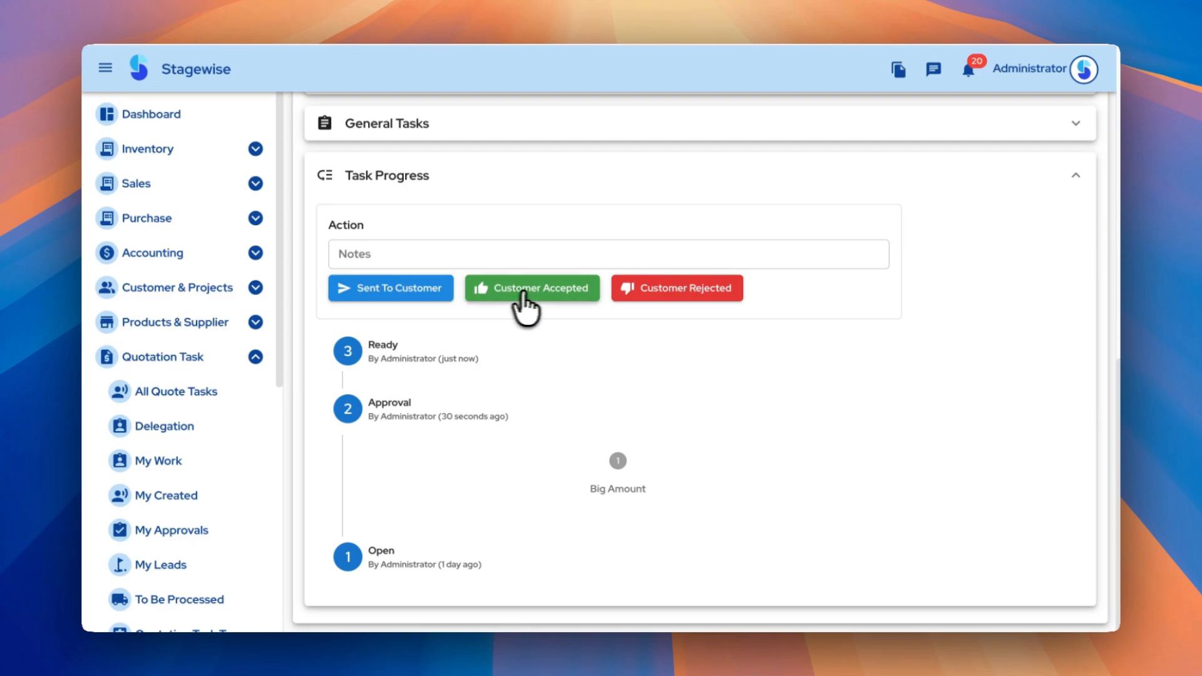
pyautogui.click(701, 290)
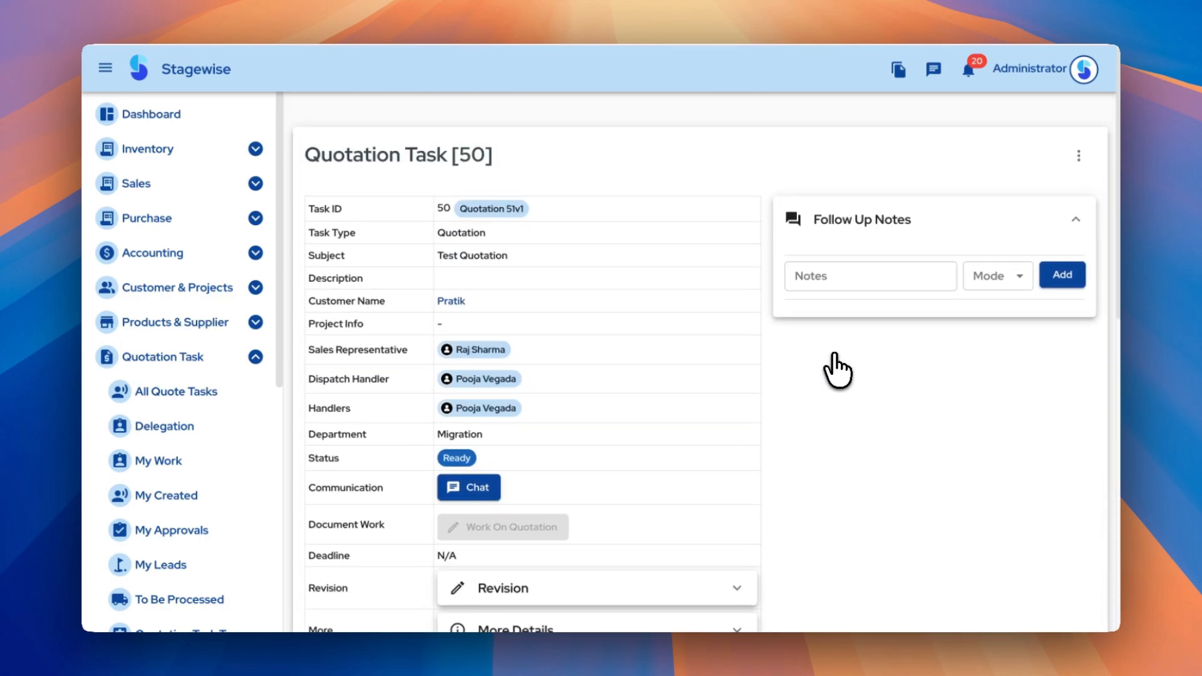
pyautogui.click(831, 257)
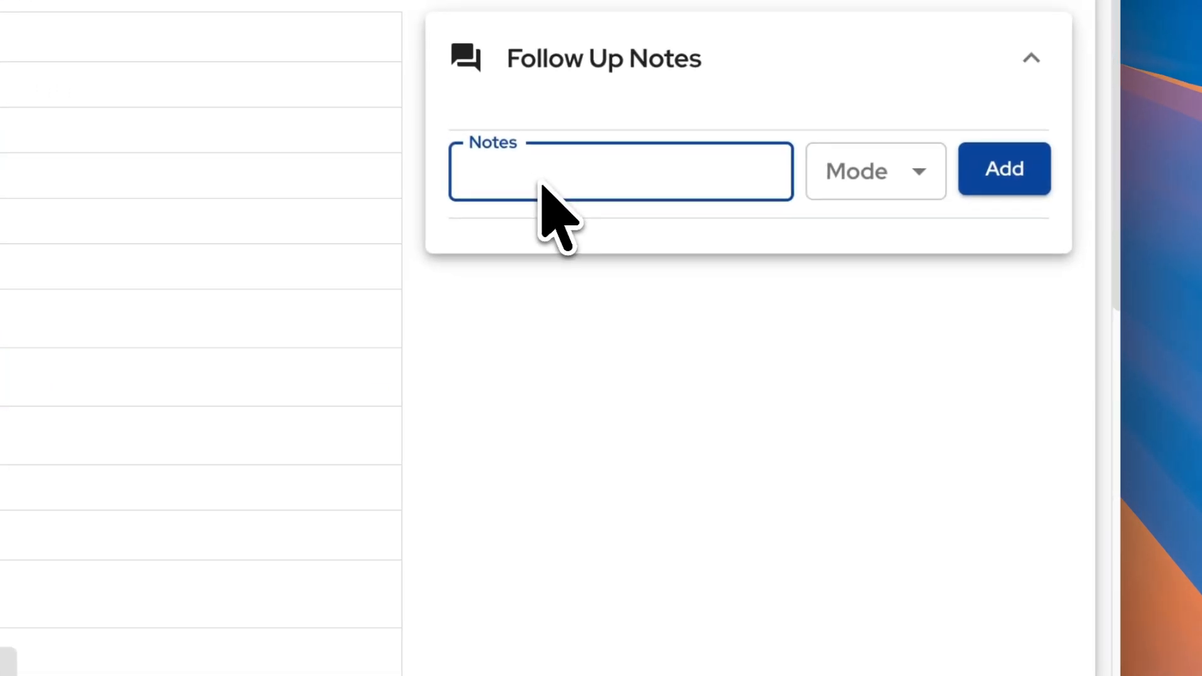
pyautogui.click(876, 180)
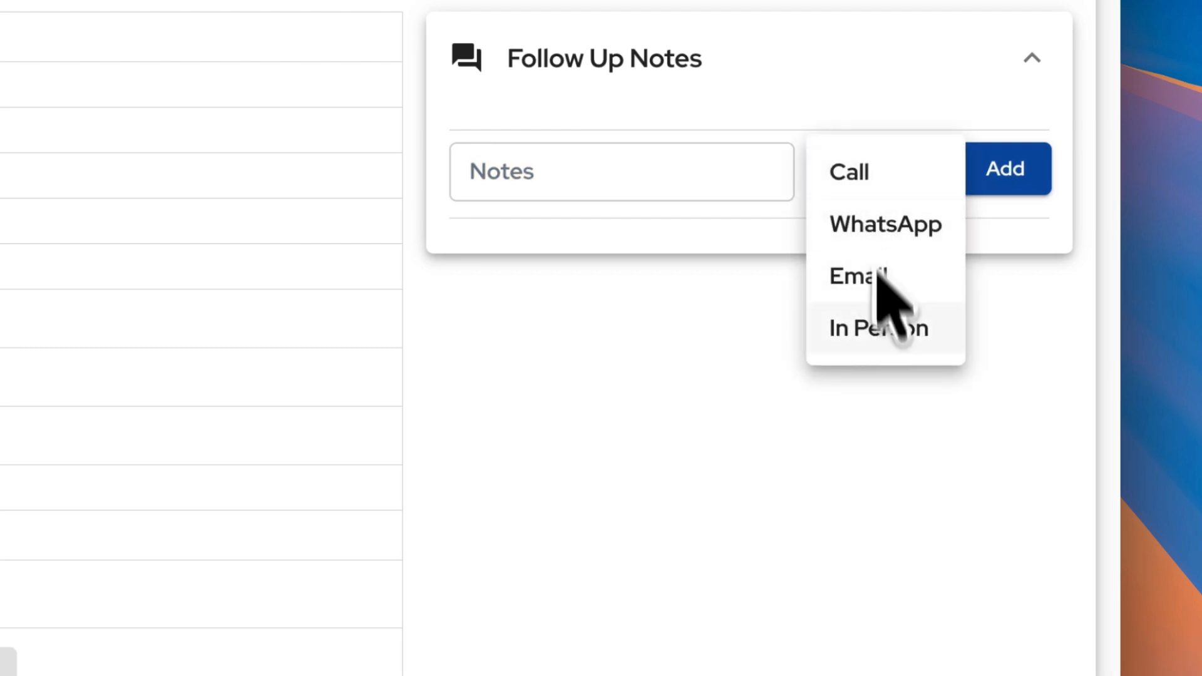
pyautogui.click(886, 416)
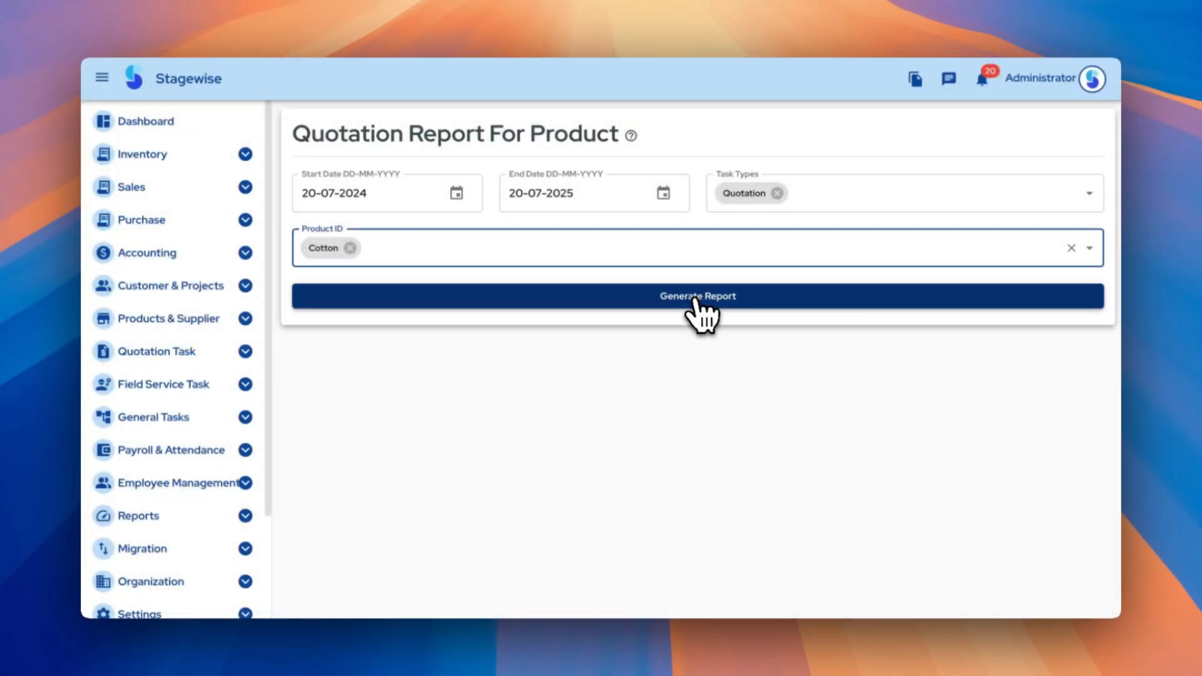
# Generate the Cotton product report for 20-07-2024 to 20-07-2025 and view quotation 27's Version 1 products
pyautogui.click(697, 300)
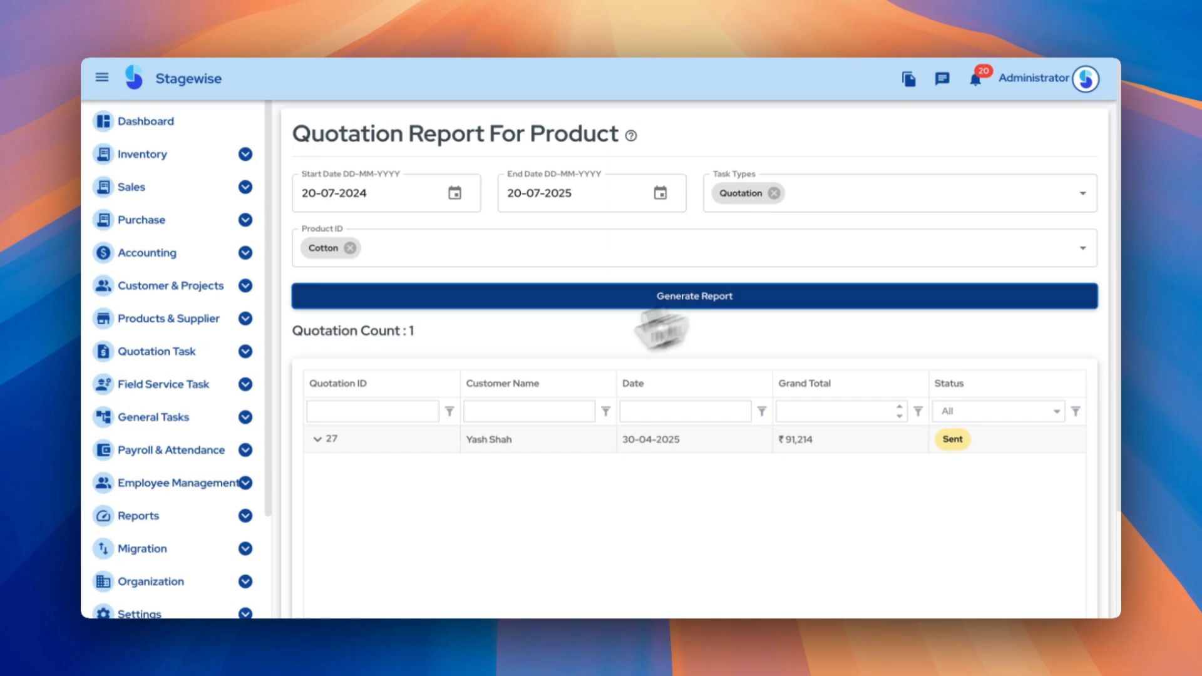
pyautogui.click(330, 439)
pyautogui.click(338, 427)
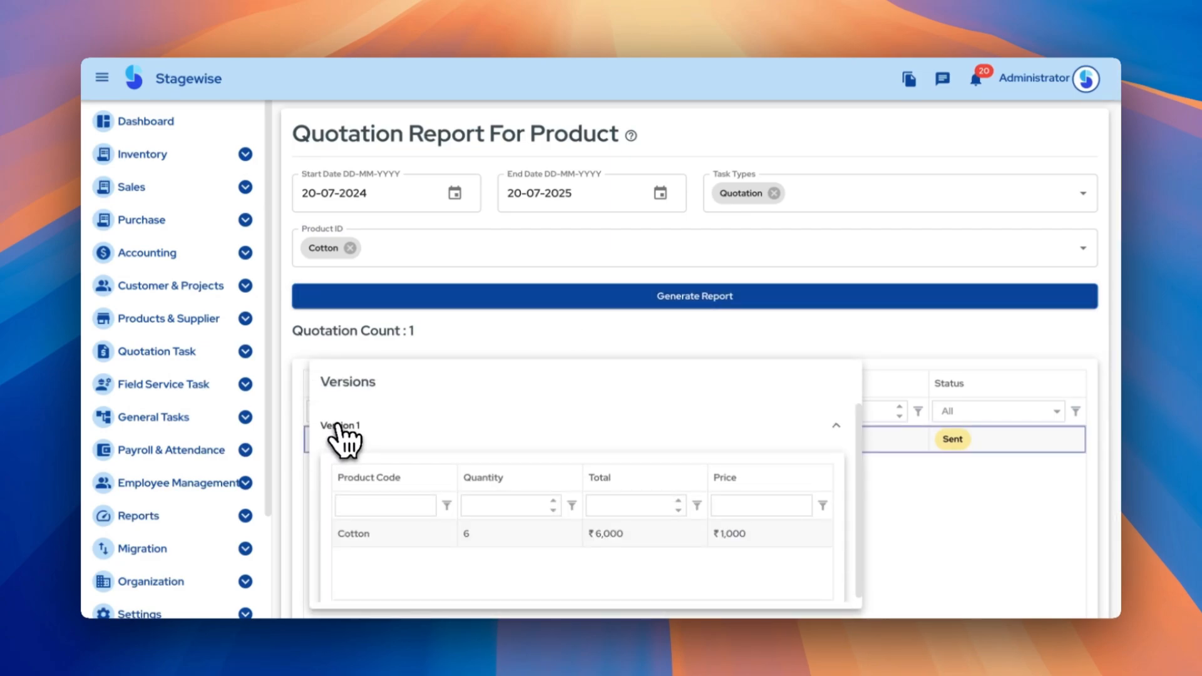
pyautogui.scroll(-1, 520, 432)
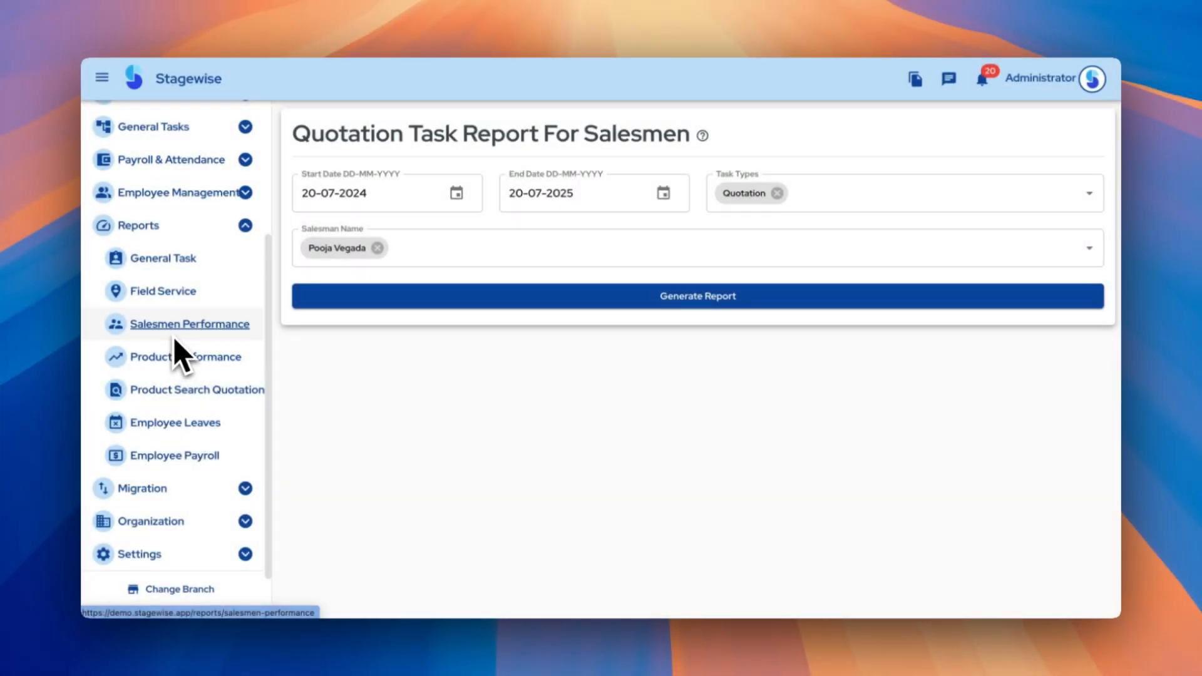
# Generate the salesmen performance report: Sent 20%, Accepted 20%, Rejected 0%, Completed 60%
pyautogui.click(554, 305)
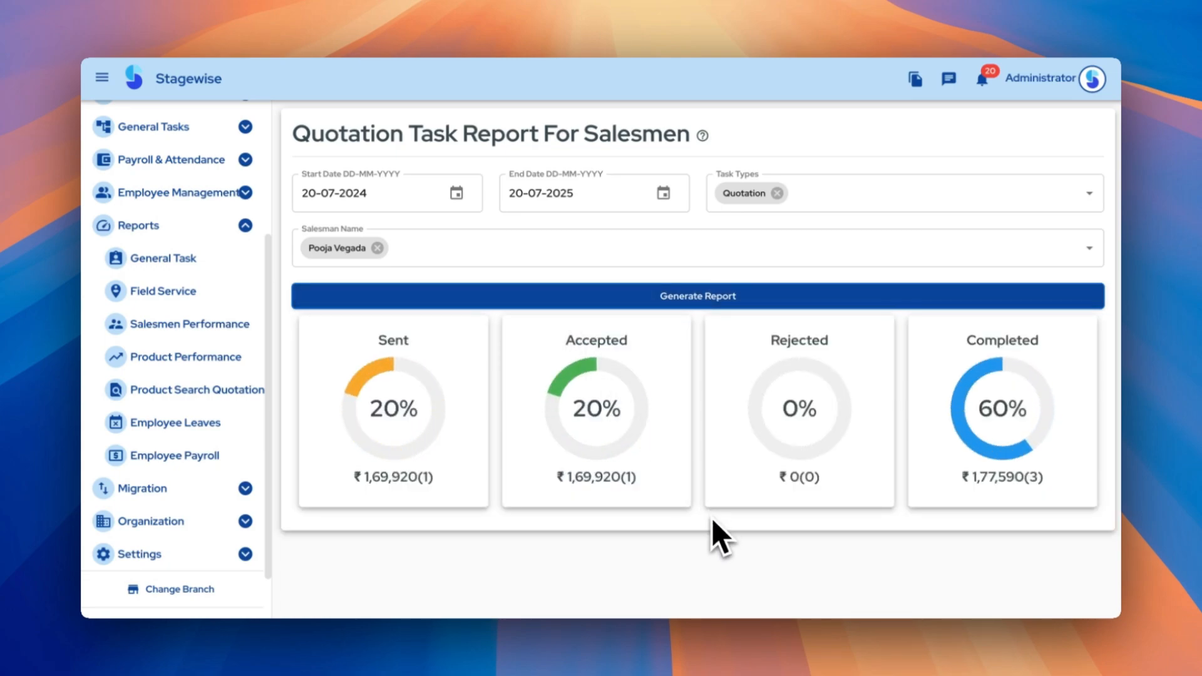